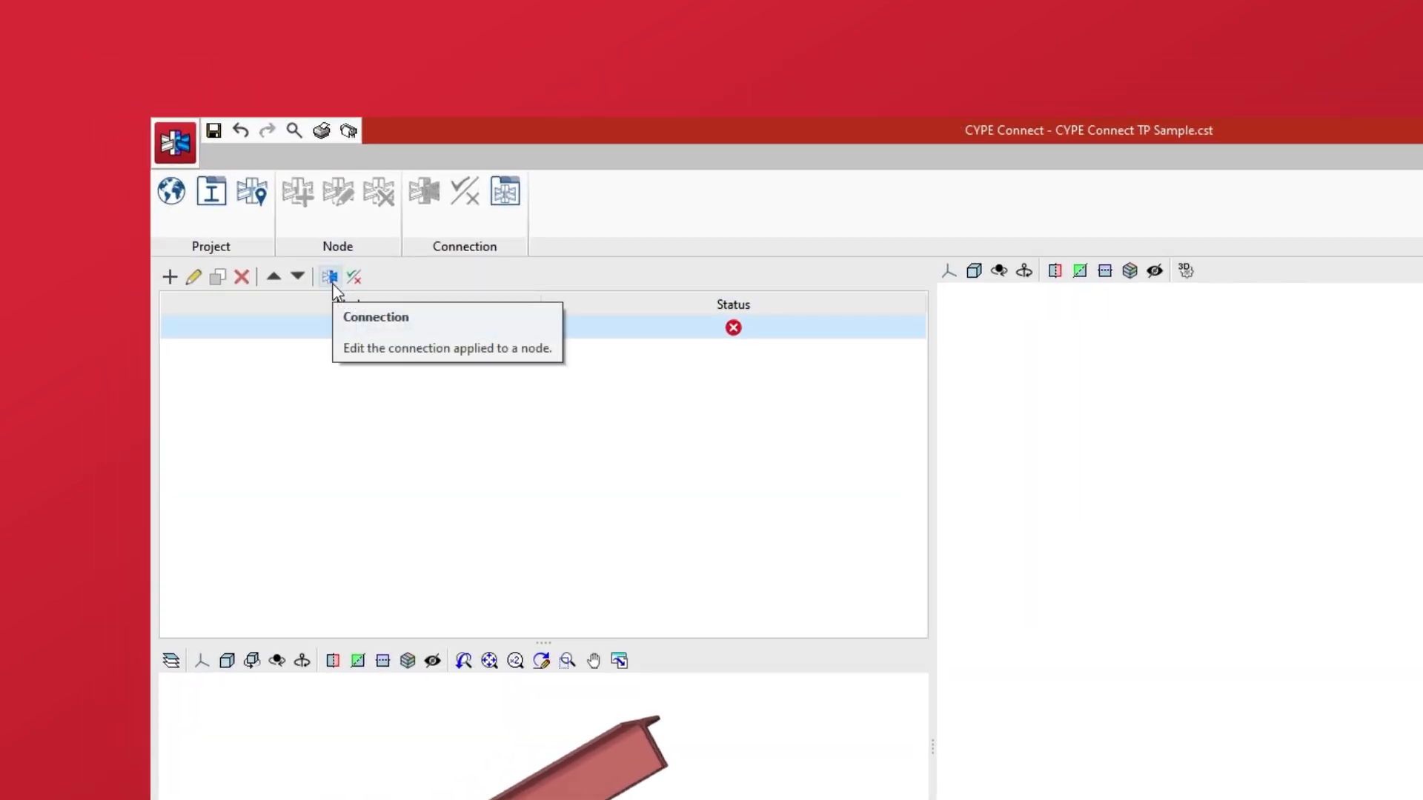
Open the node's connection for editing and enable the operations PLATE1 to PLATE3, ADJUSTMENT1 to ADJUSTMENT3 and PLANE1
click(331, 278)
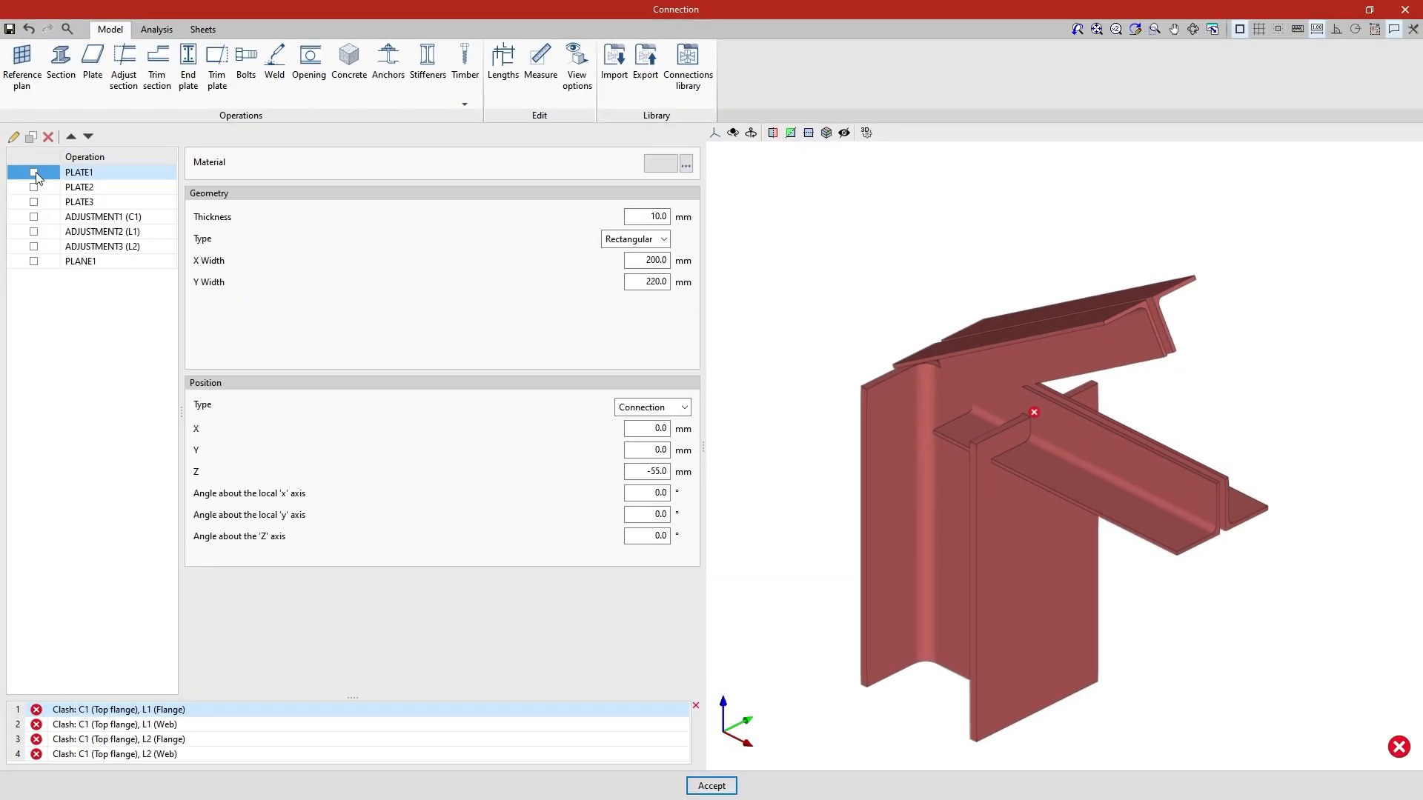
click(33, 172)
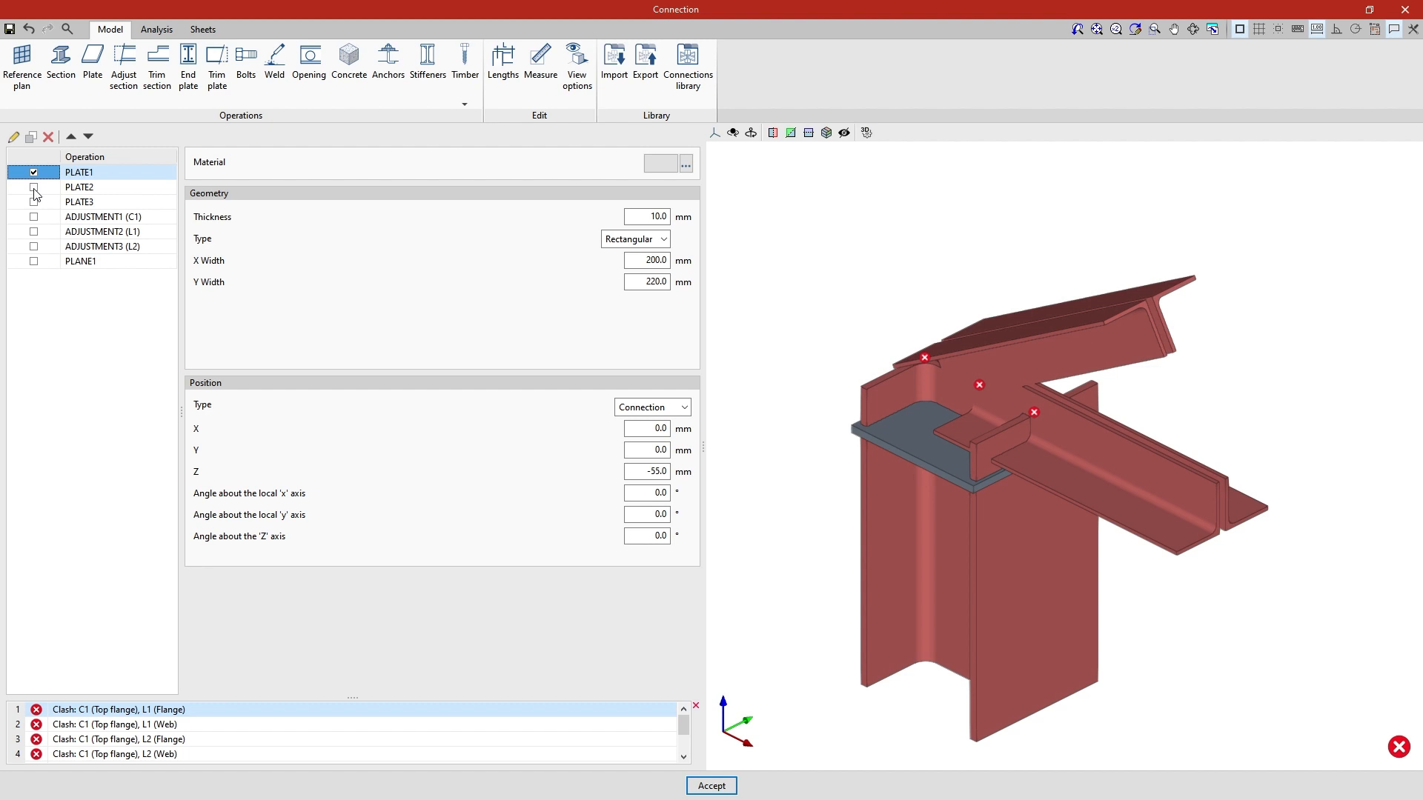
click(33, 187)
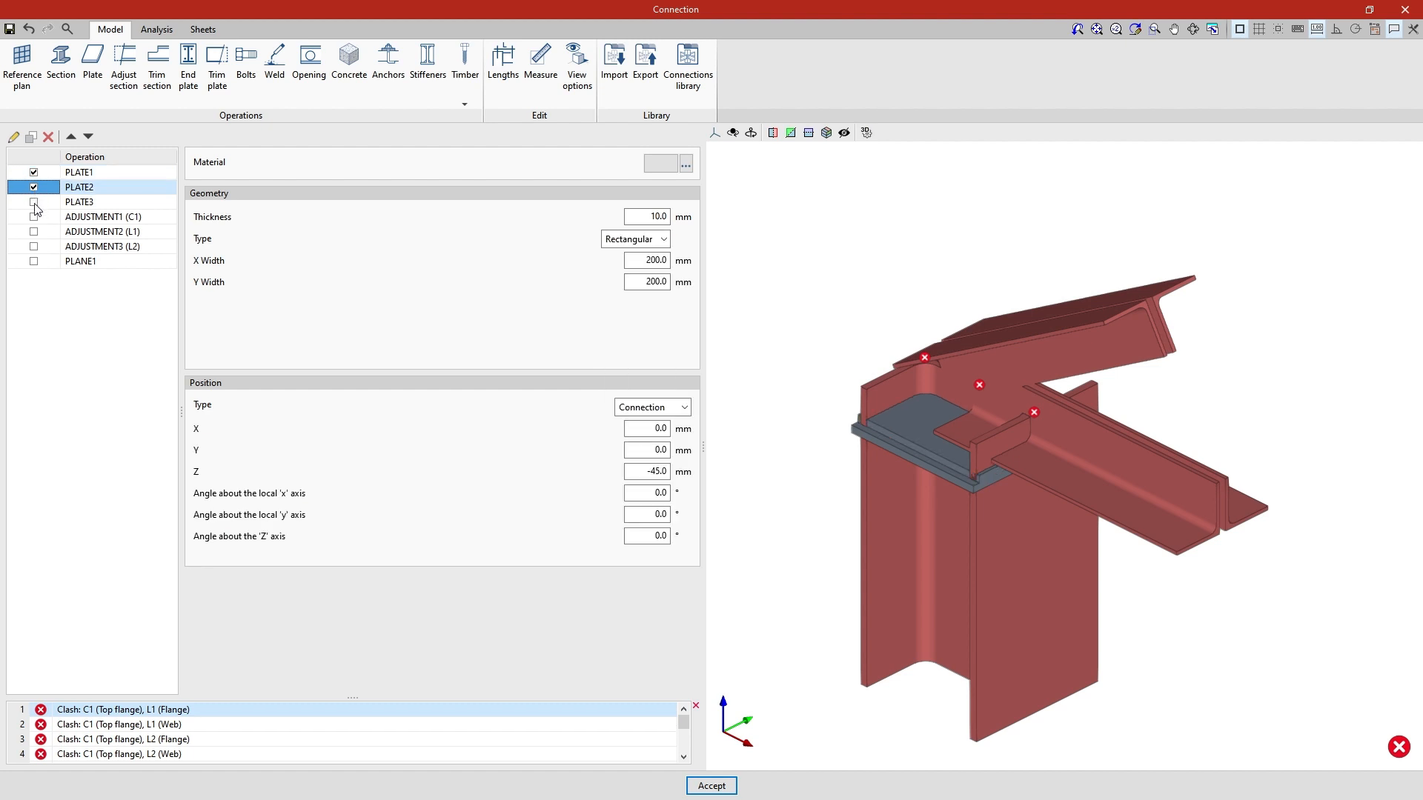
click(33, 202)
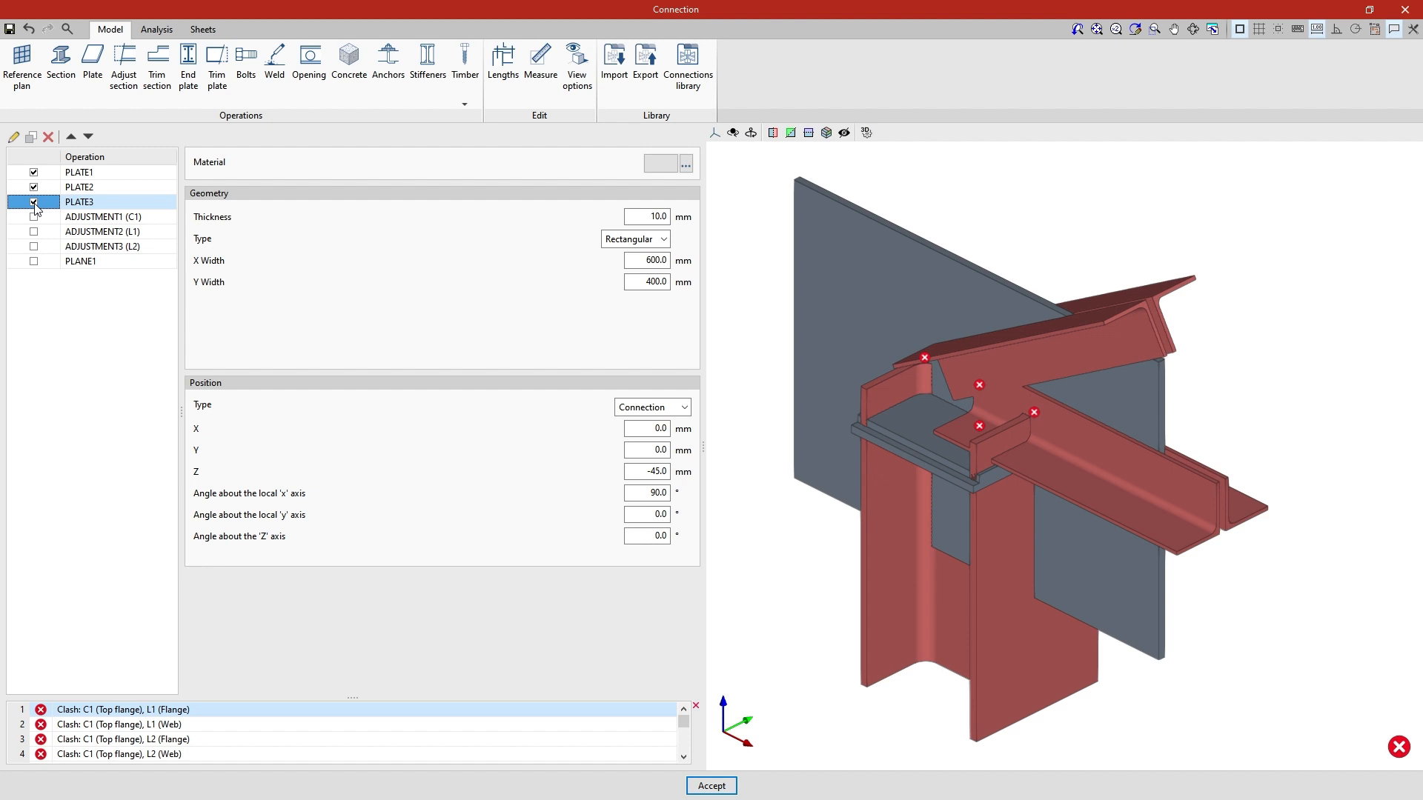
click(33, 218)
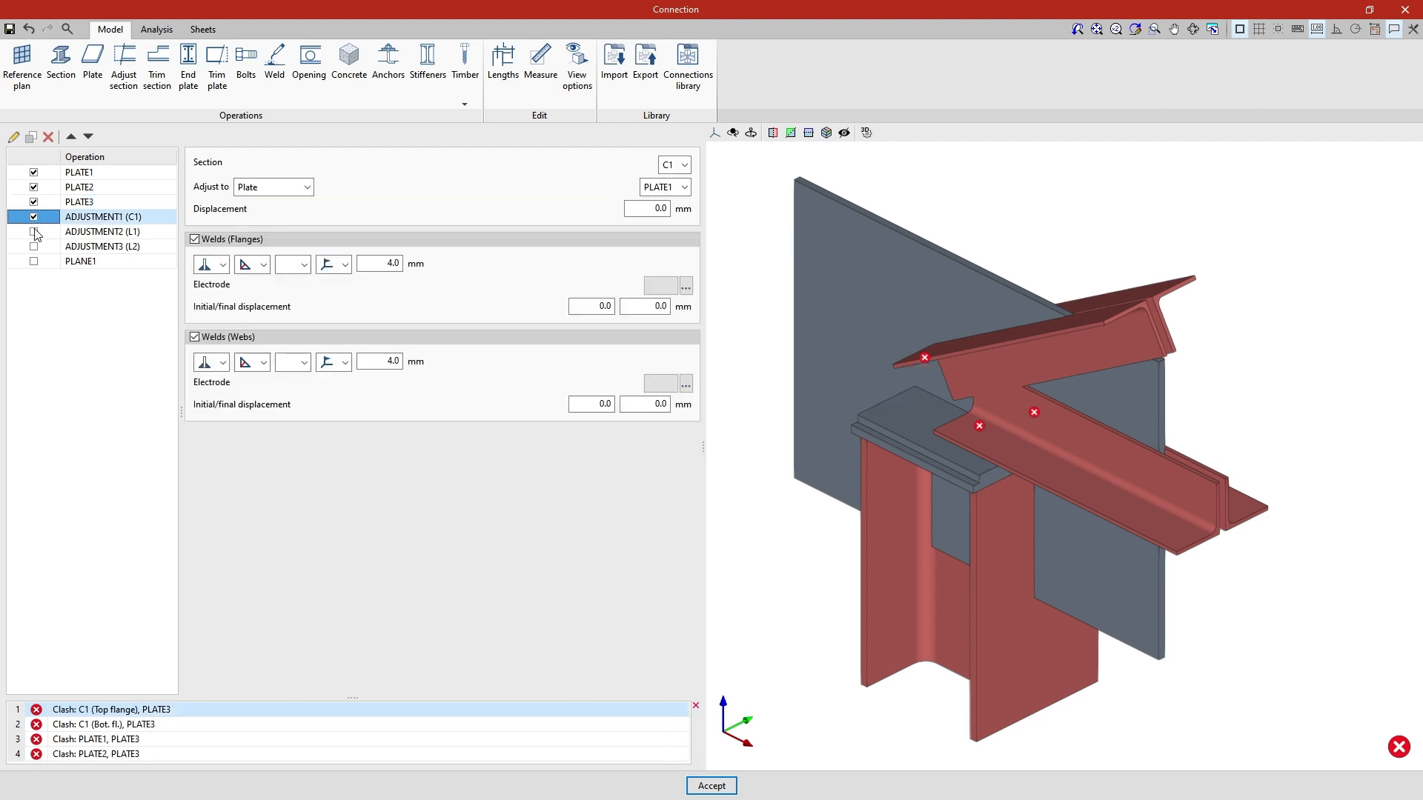
click(33, 232)
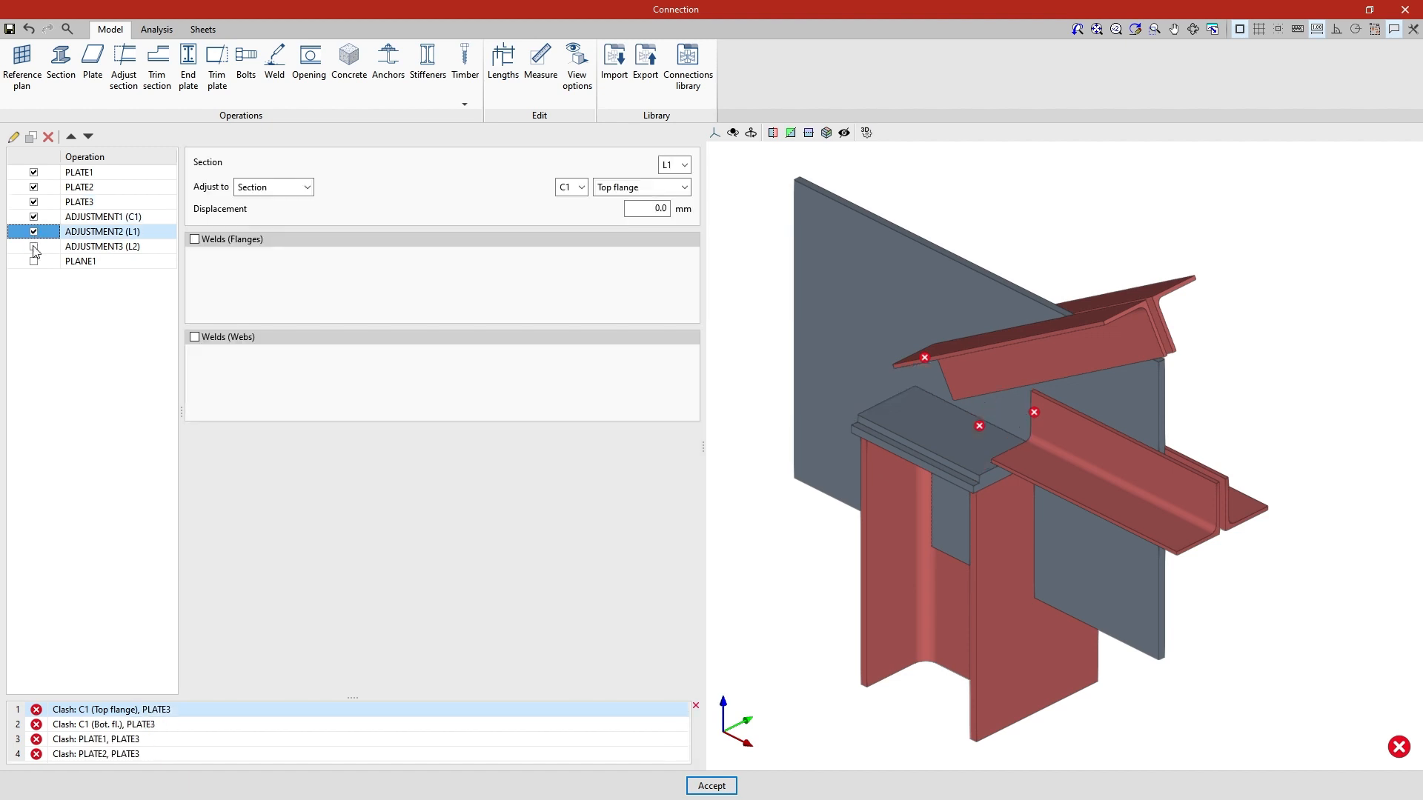
click(34, 247)
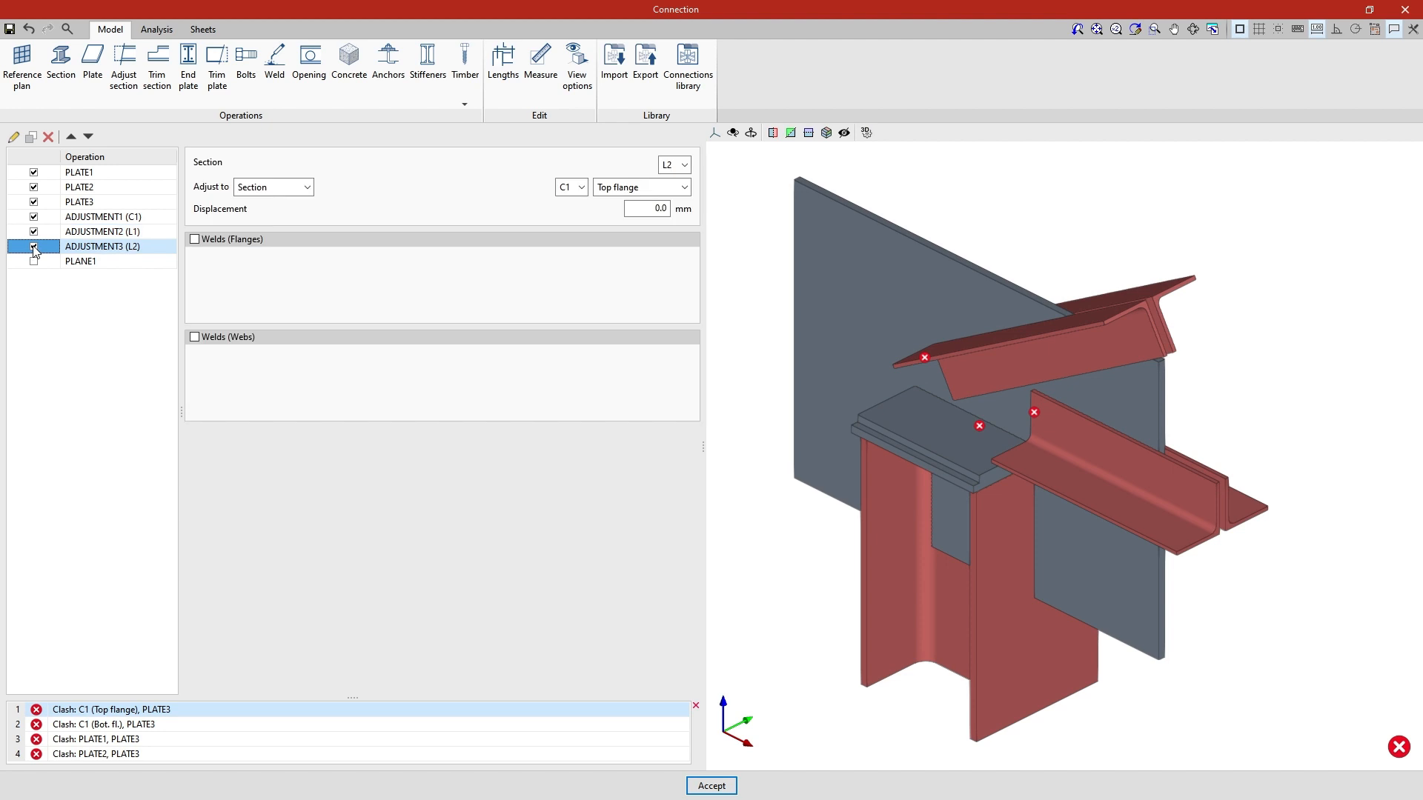
click(34, 262)
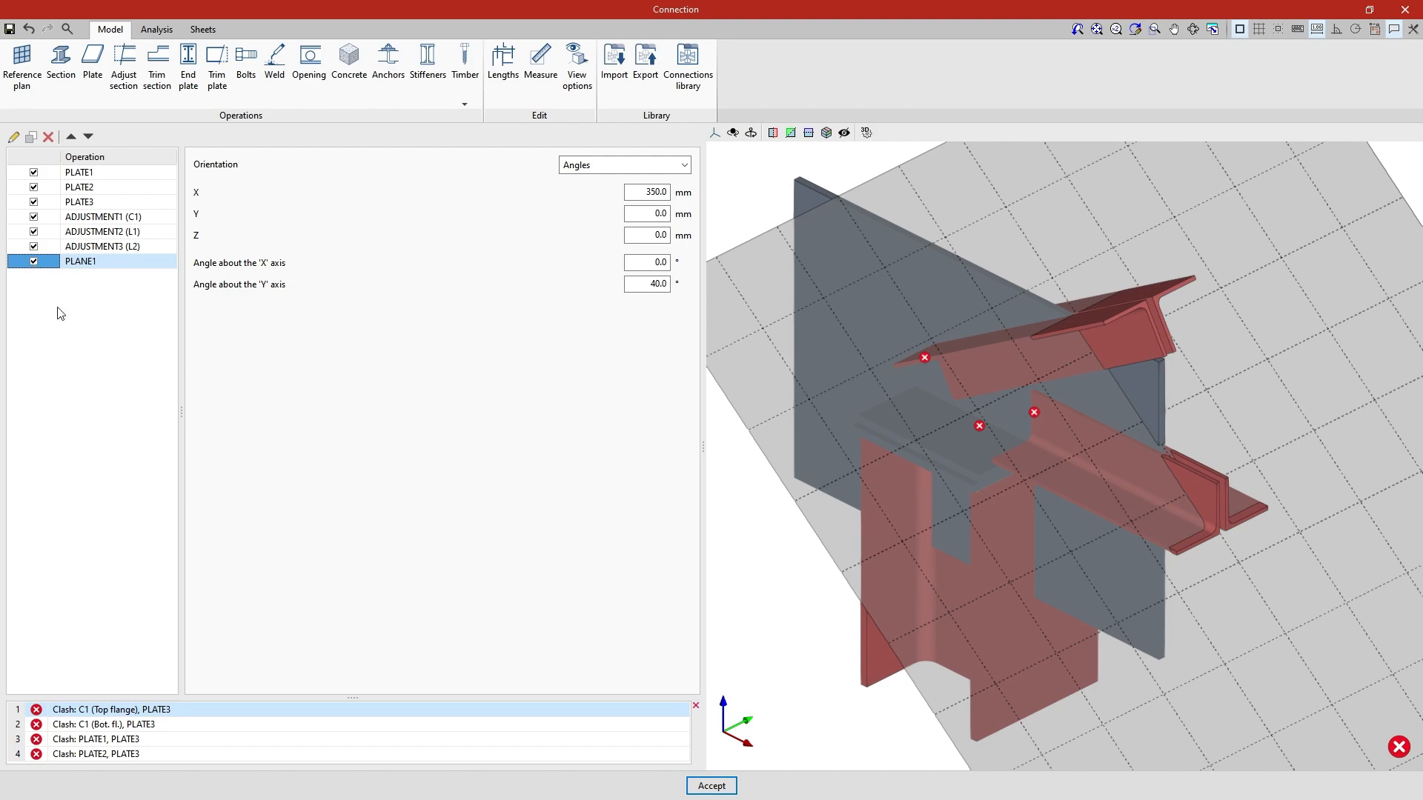
Add a Trim plate operation for PLATE3 with Section as the slicing element
mouse_move(734, 597)
middle_down()
mouse_move(876, 559)
mouse_move(970, 584)
mouse_move(766, 562)
mouse_move(739, 578)
middle_up()
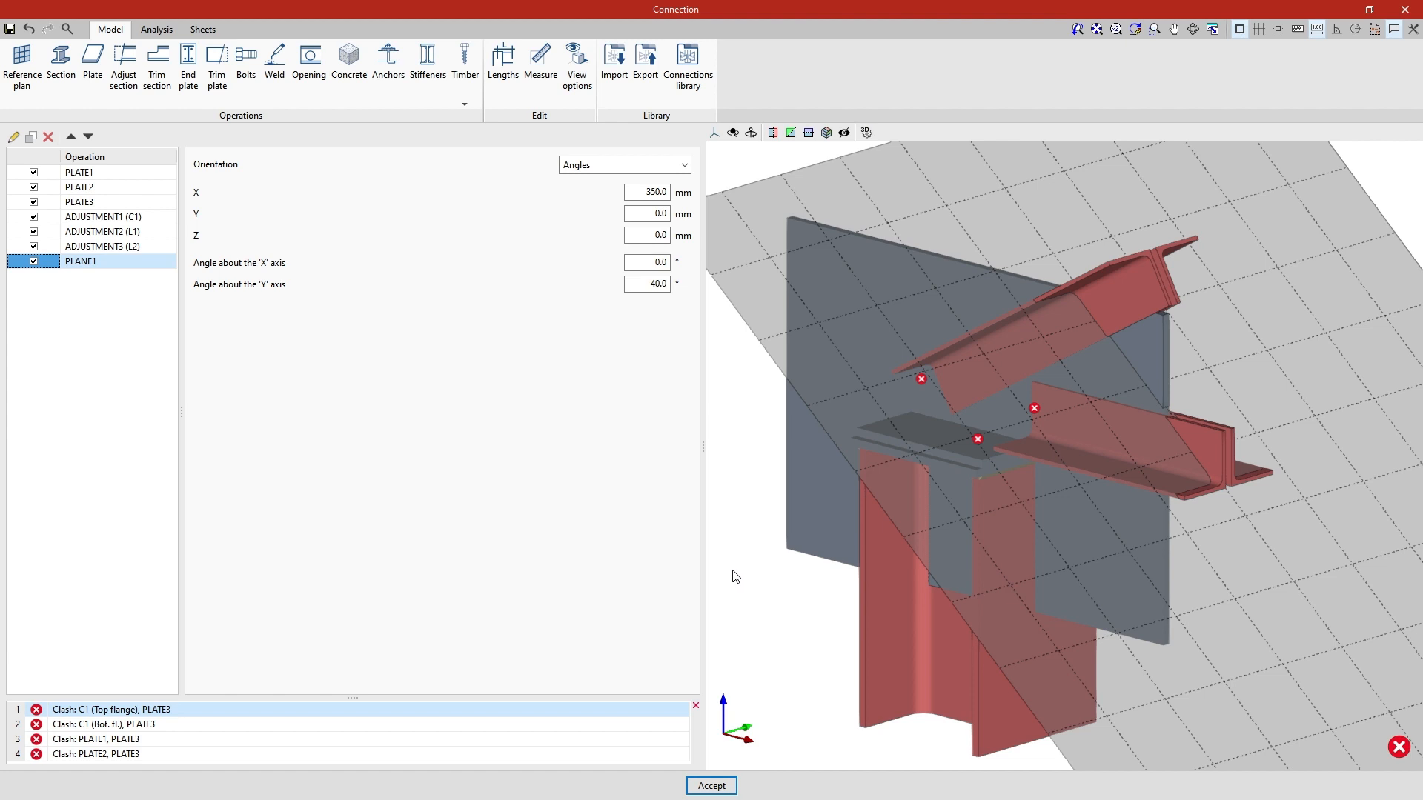
click(220, 100)
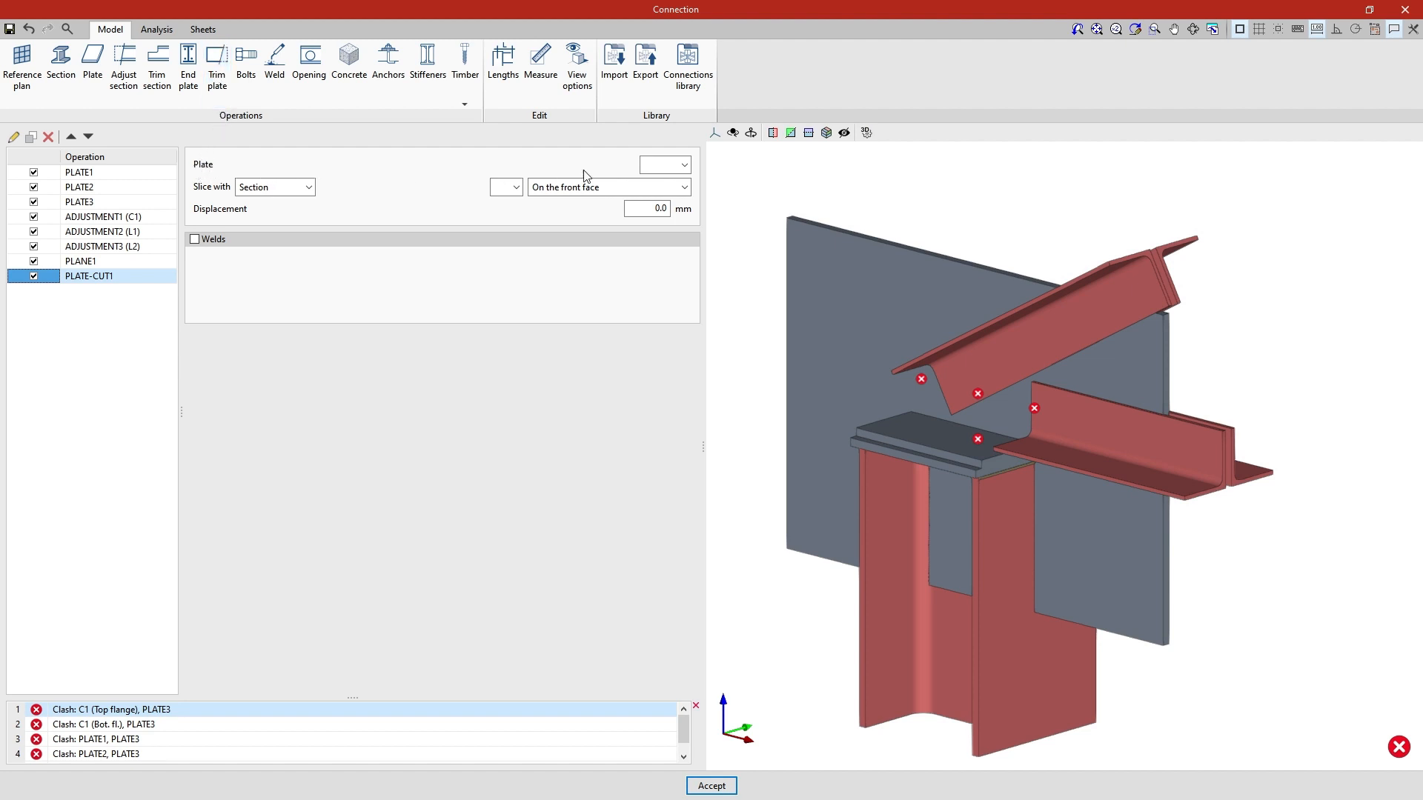
click(685, 167)
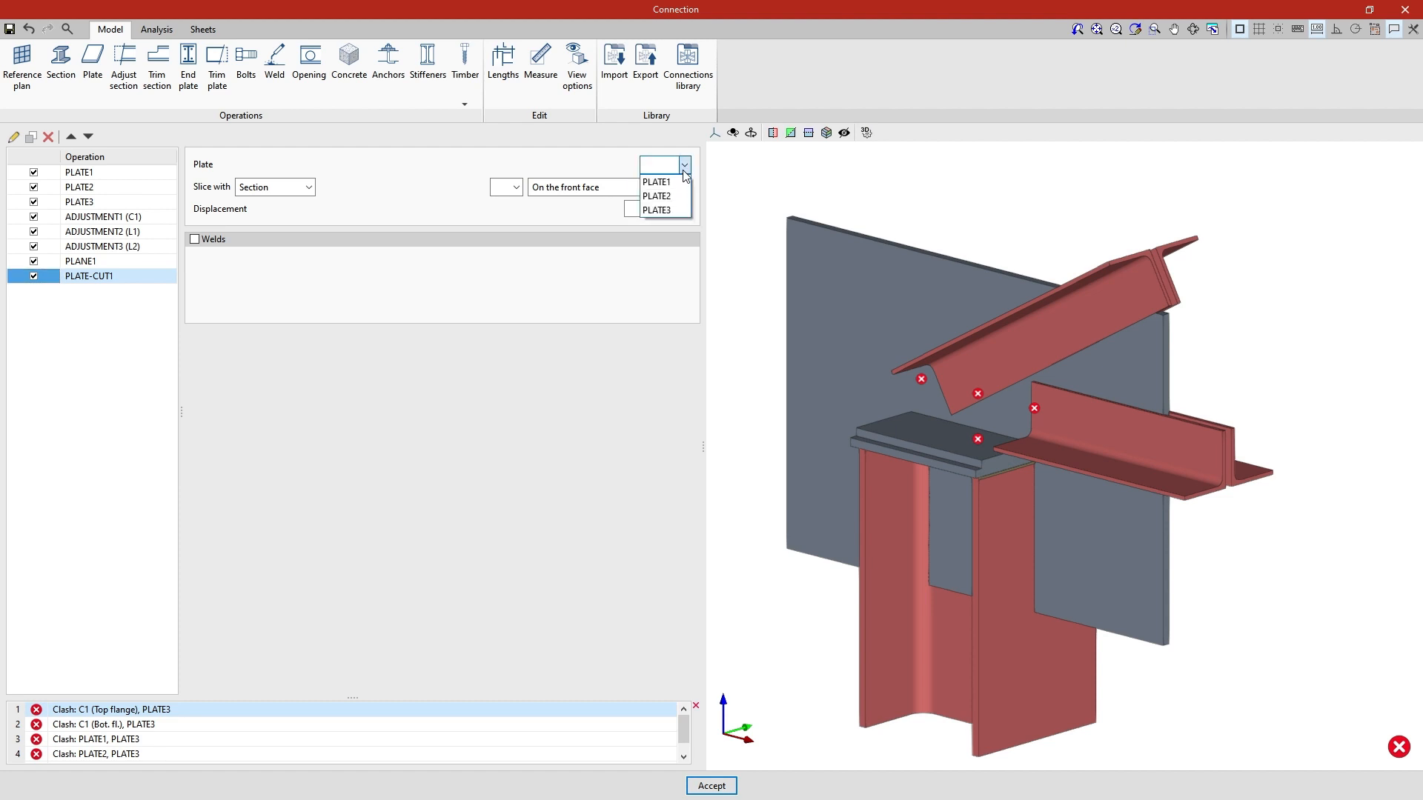
click(685, 211)
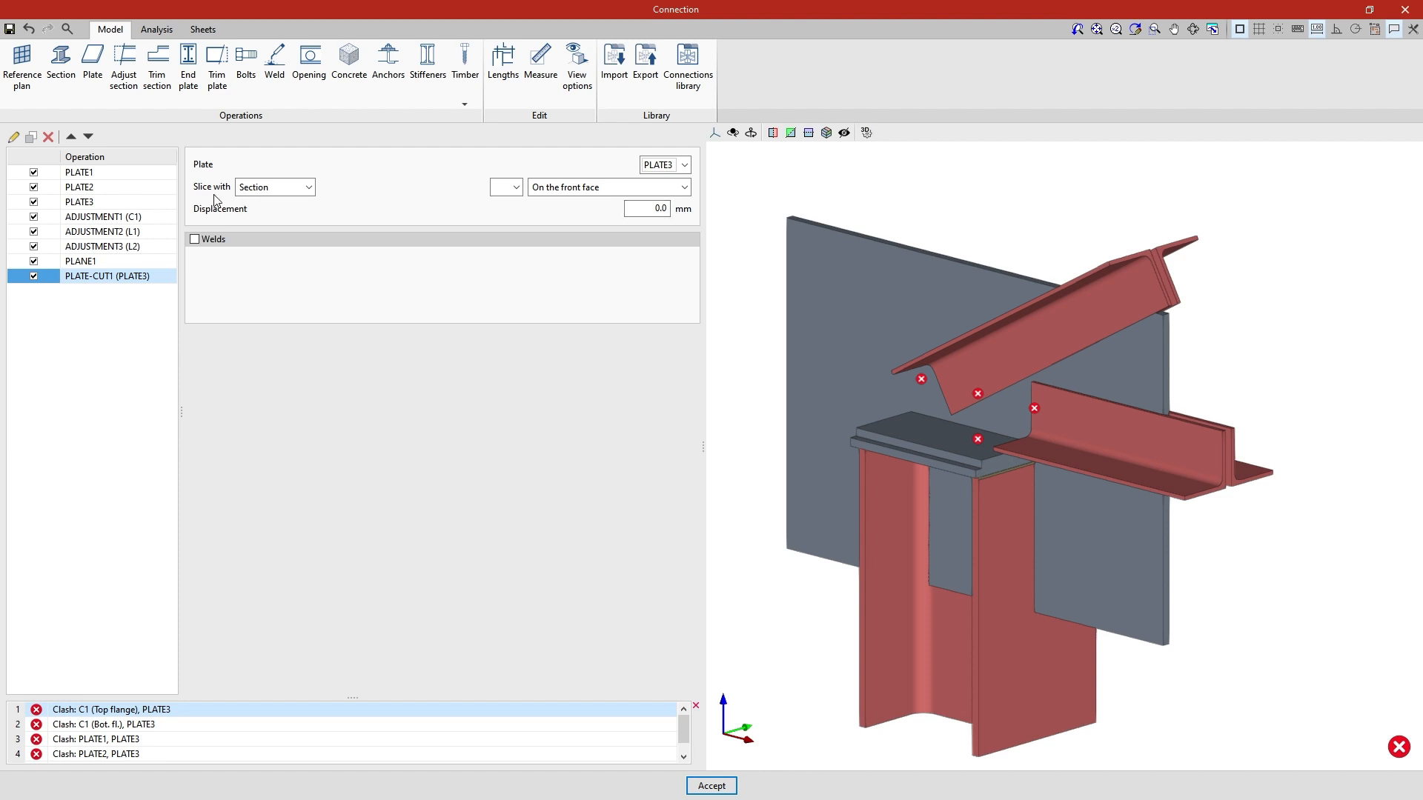
click(309, 191)
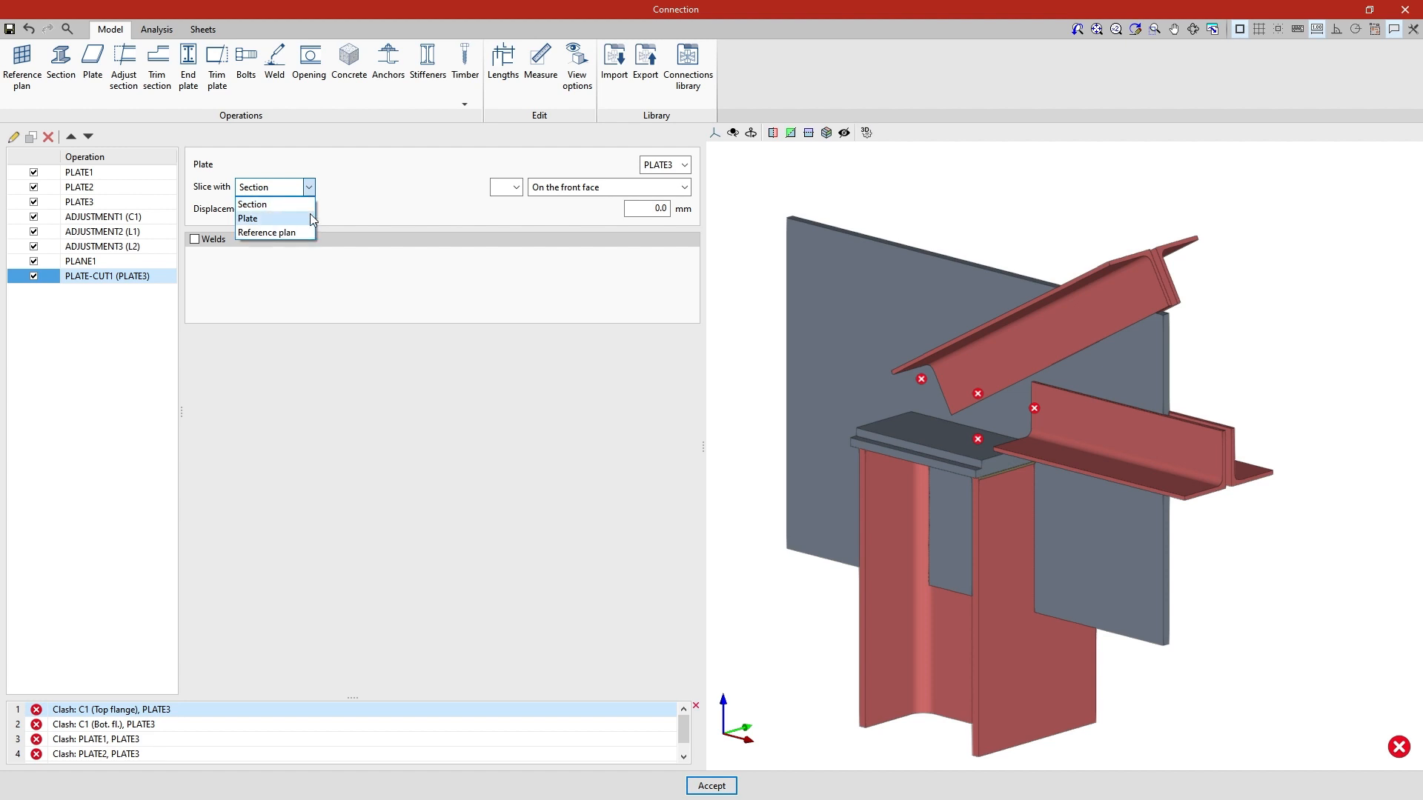
click(309, 205)
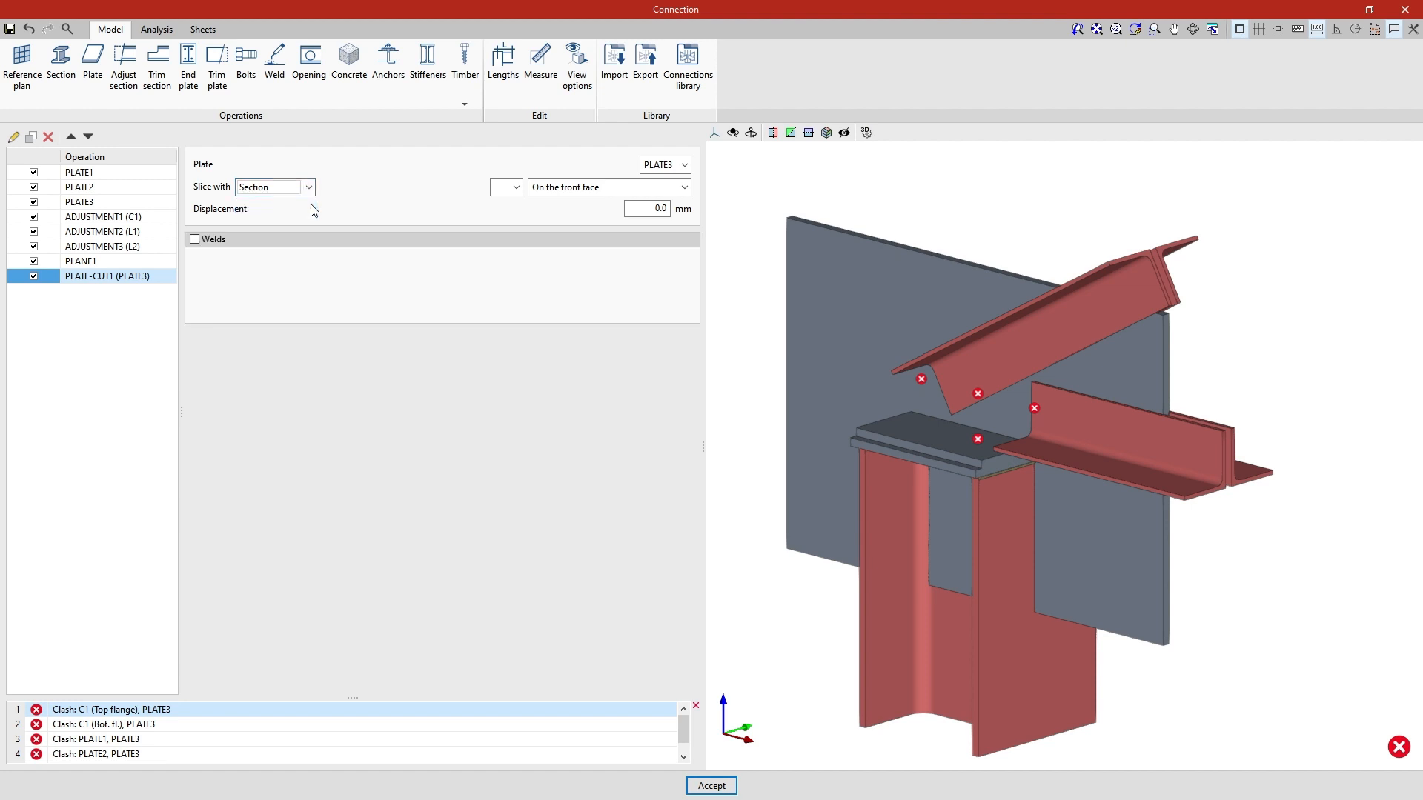
Slice PLATE3 with the bottom flange of section C1, on the back face
click(517, 188)
click(518, 200)
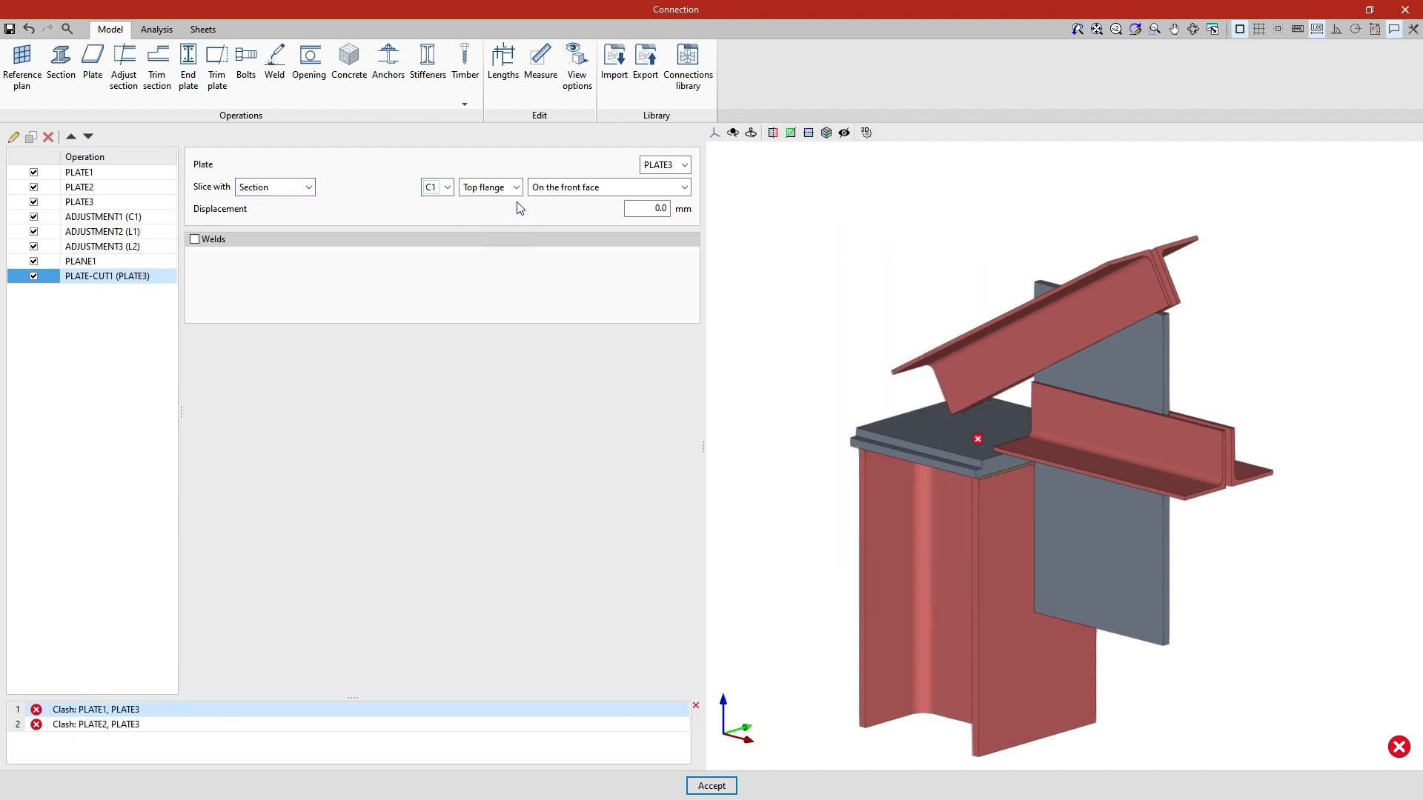
click(515, 187)
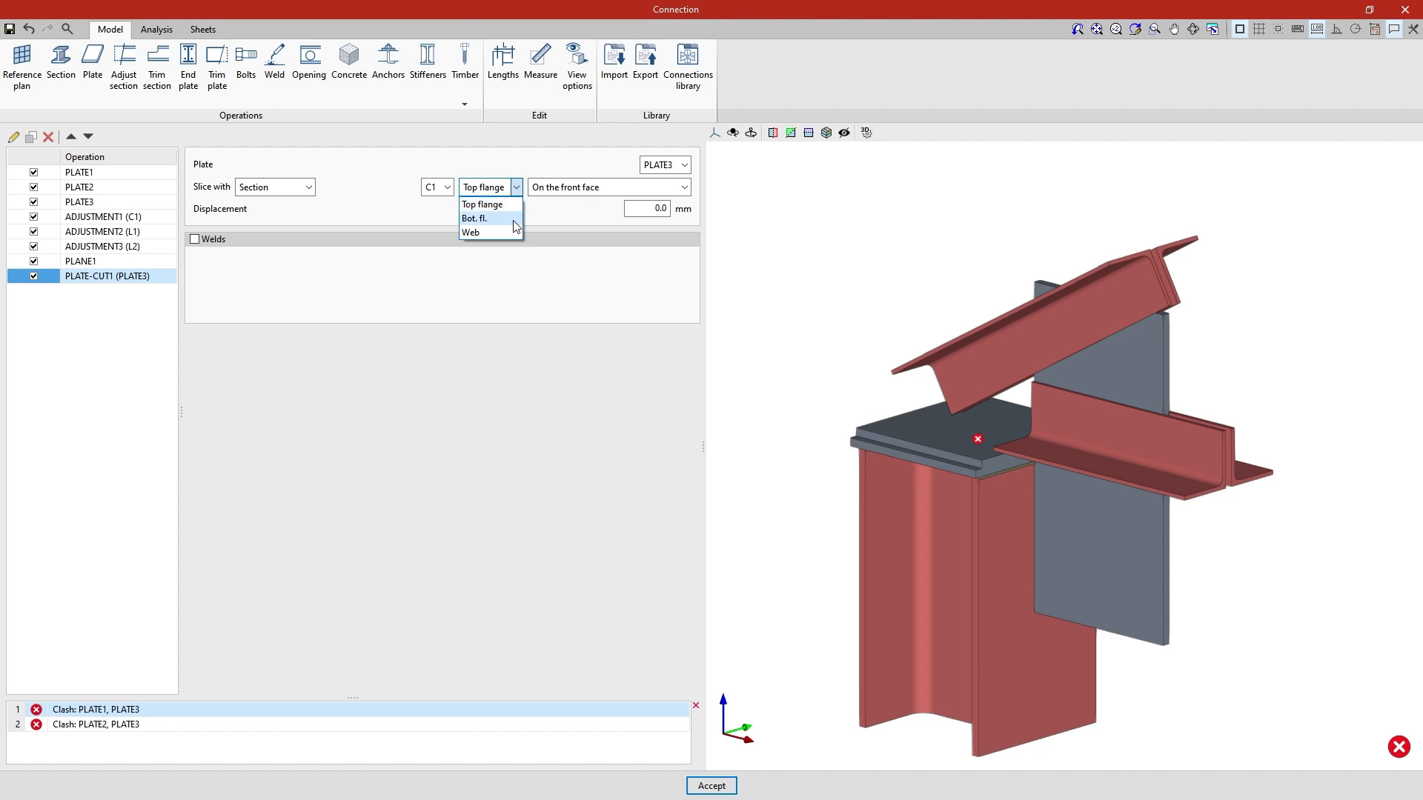
click(514, 220)
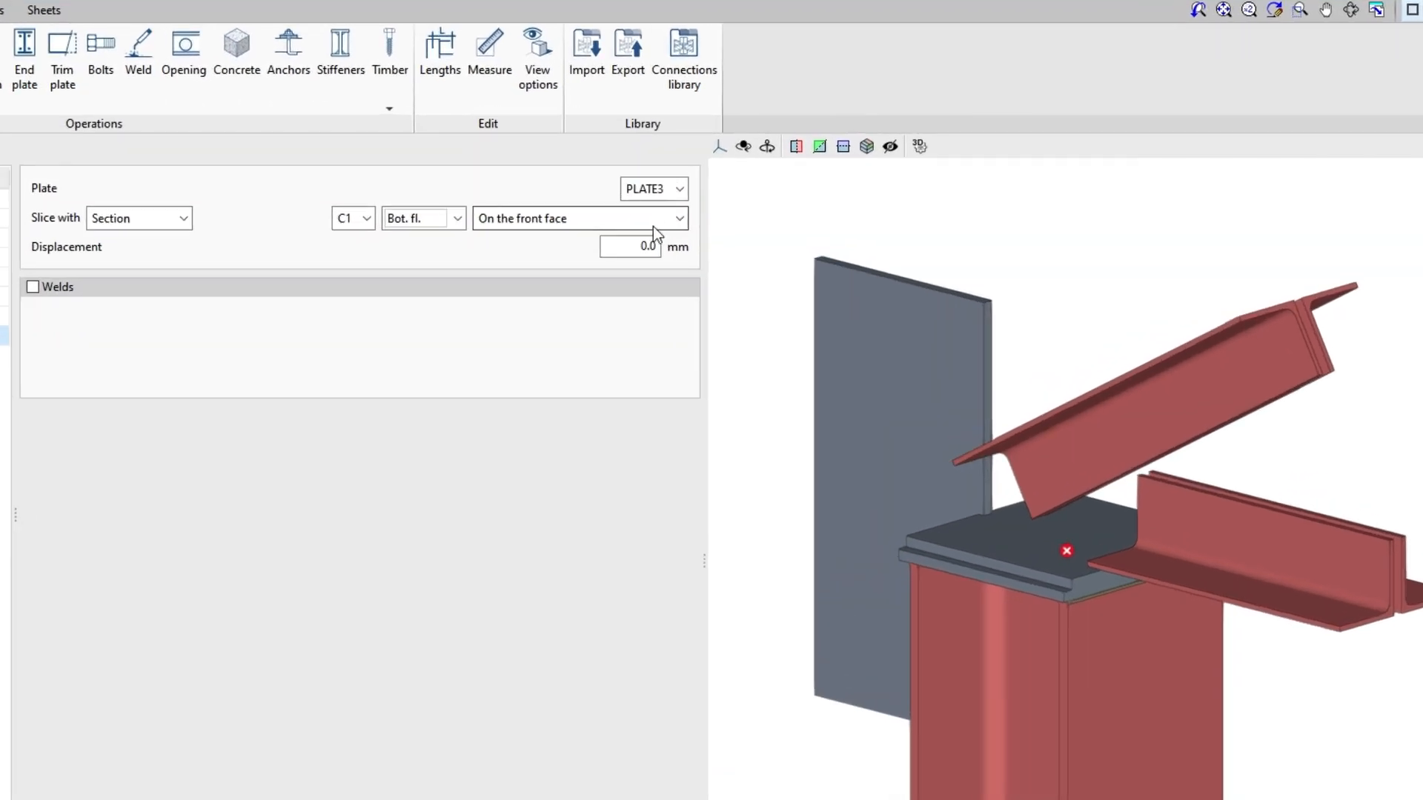
click(684, 188)
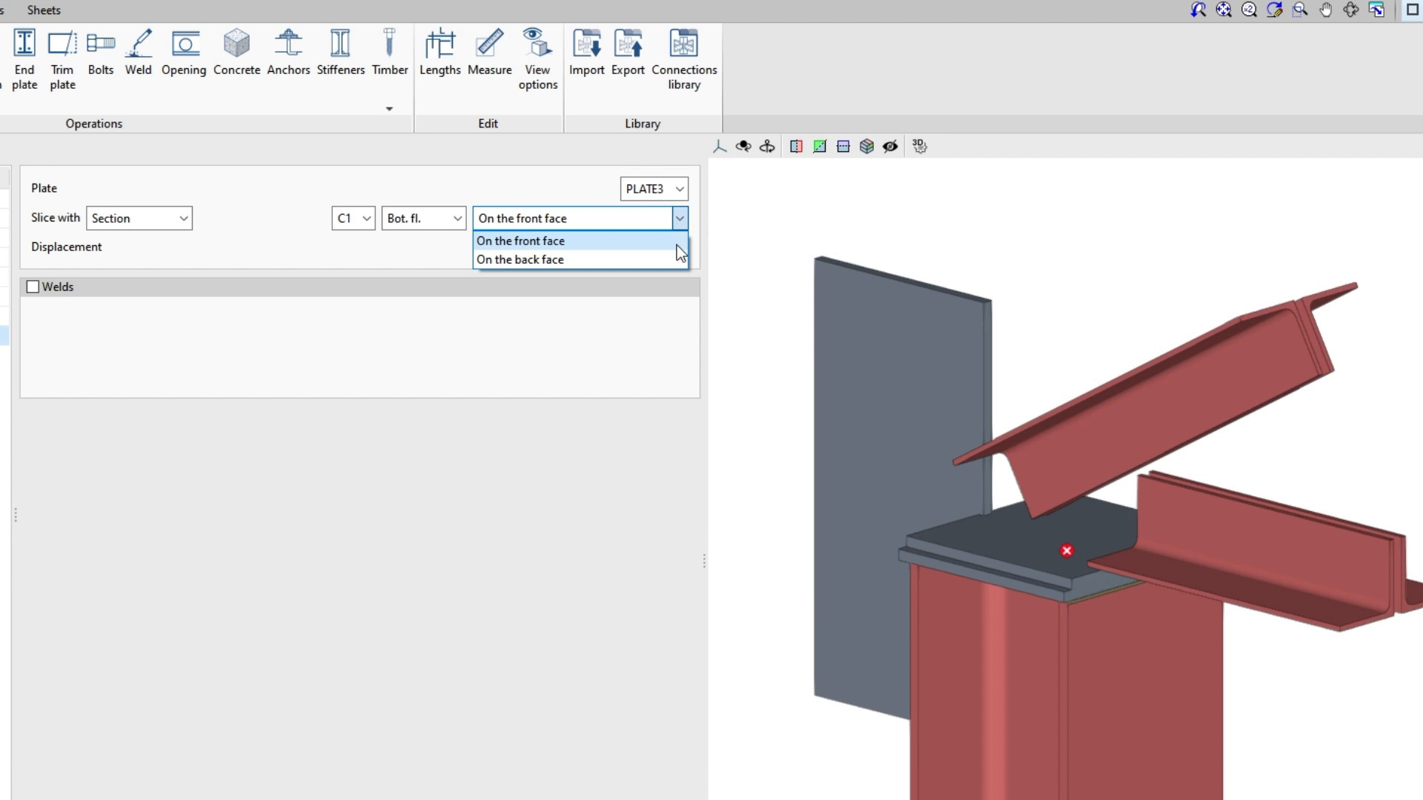
click(673, 259)
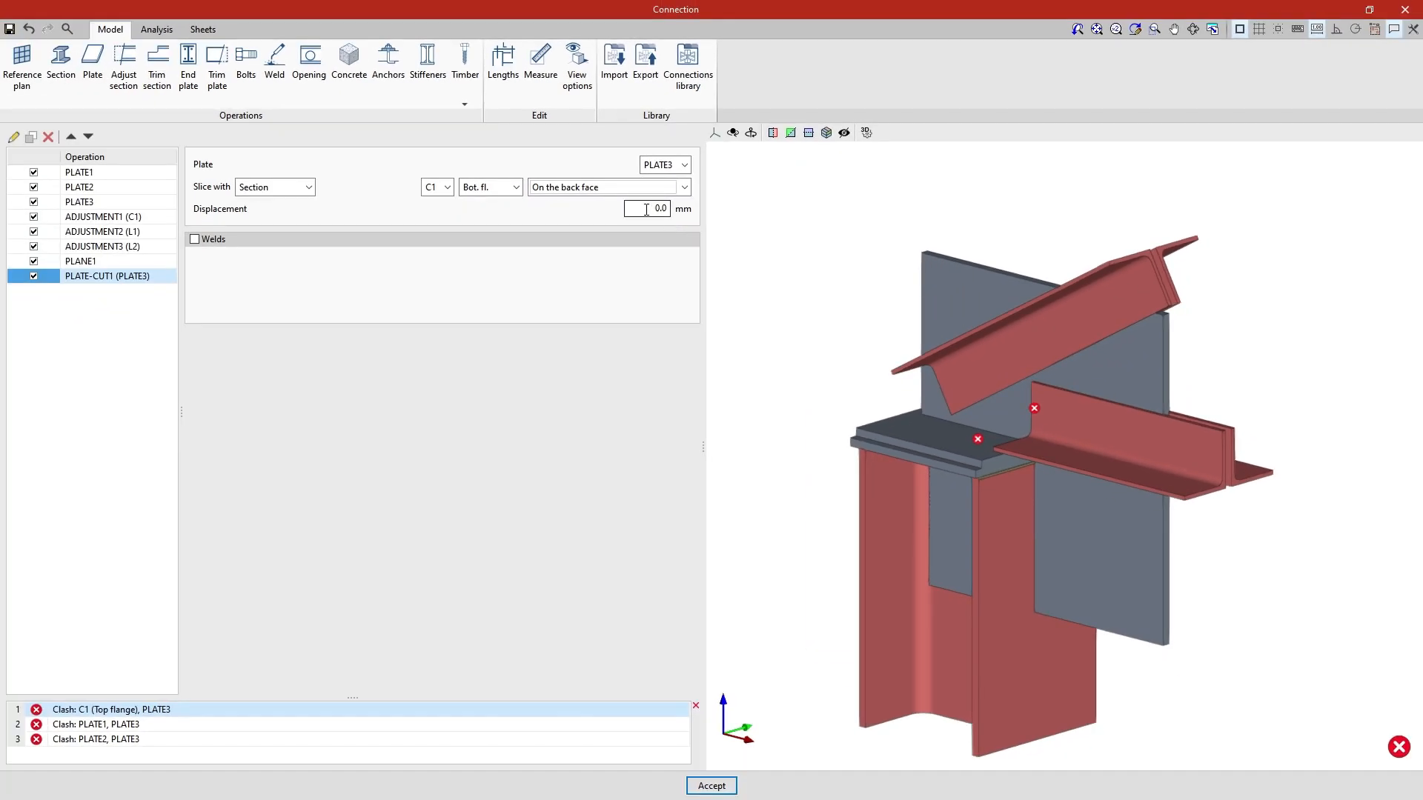
double_click(665, 208)
click(194, 240)
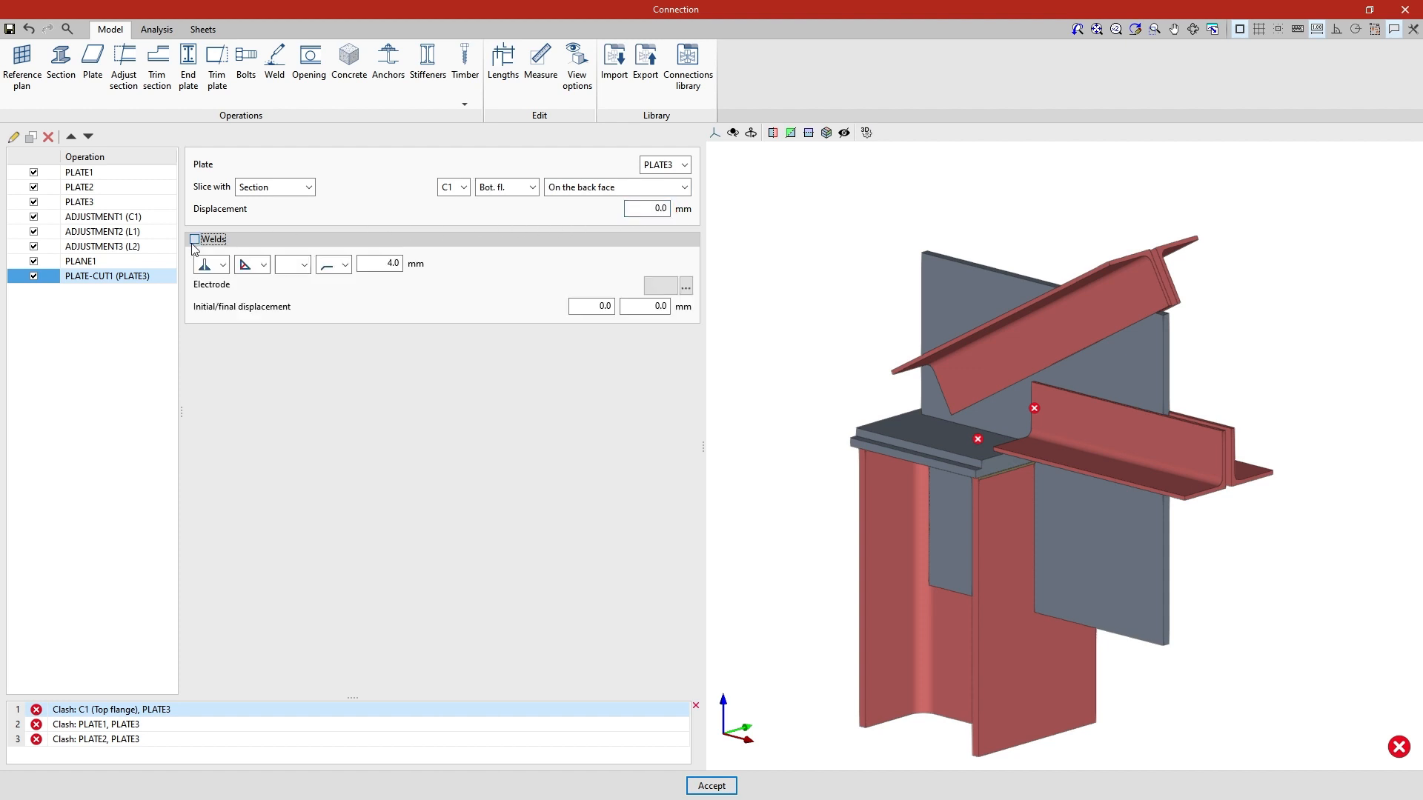
click(193, 241)
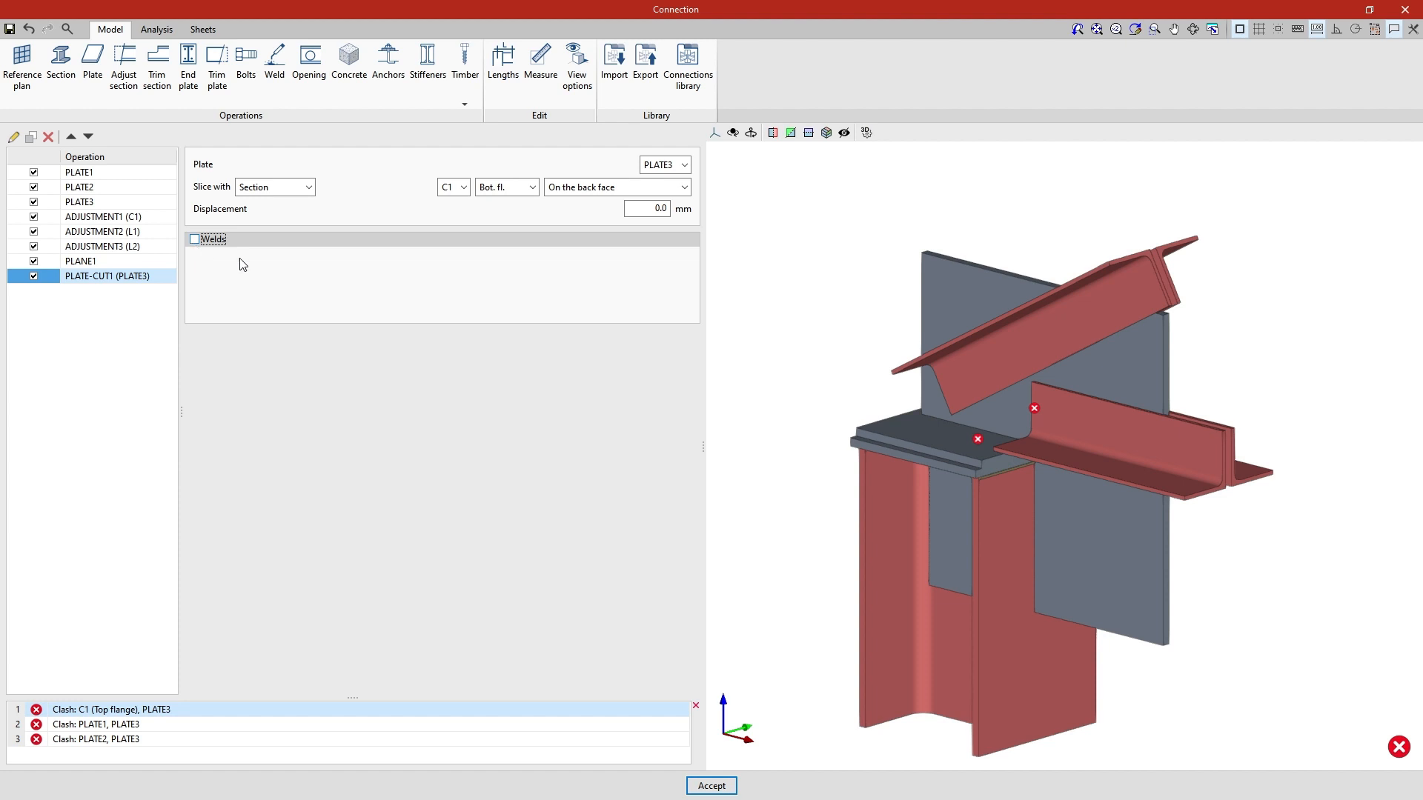
Duplicate the first plate cut and make the copy slice PLATE3 with the web of section L3, with a displacement of 20 mm
mouse_move(732, 359)
right_down()
mouse_move(848, 398)
mouse_move(956, 404)
mouse_move(1088, 375)
mouse_move(890, 414)
mouse_move(771, 394)
mouse_move(780, 403)
right_up()
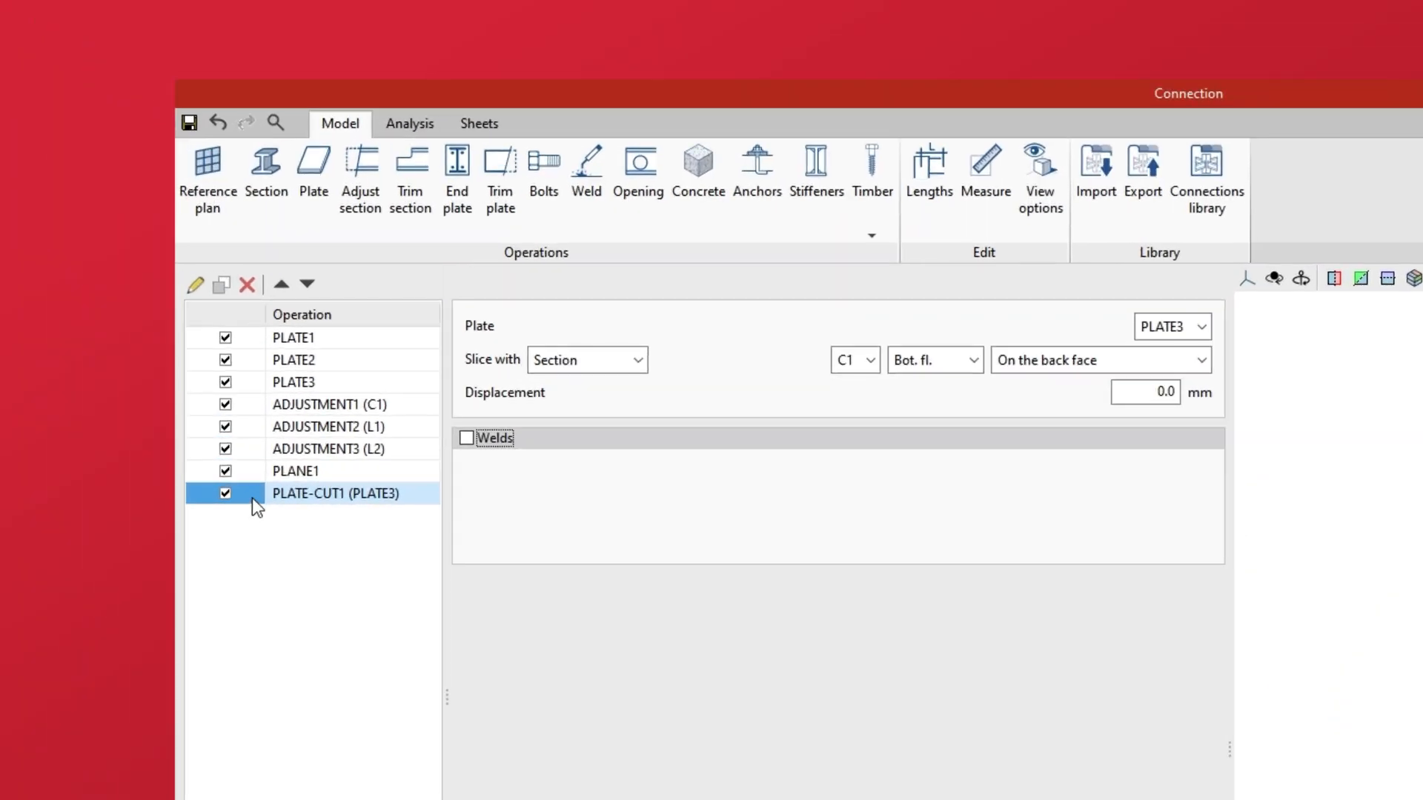
click(219, 290)
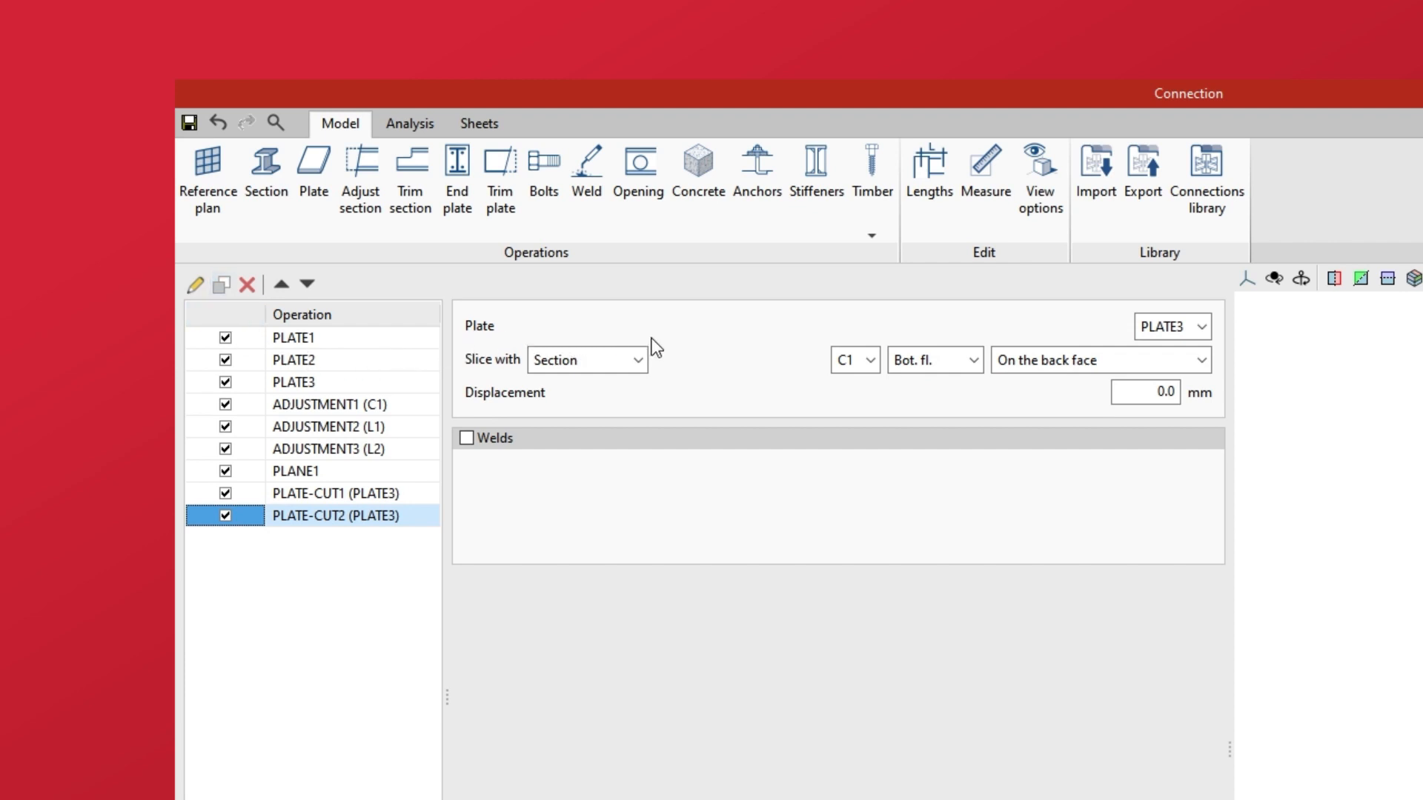
click(872, 360)
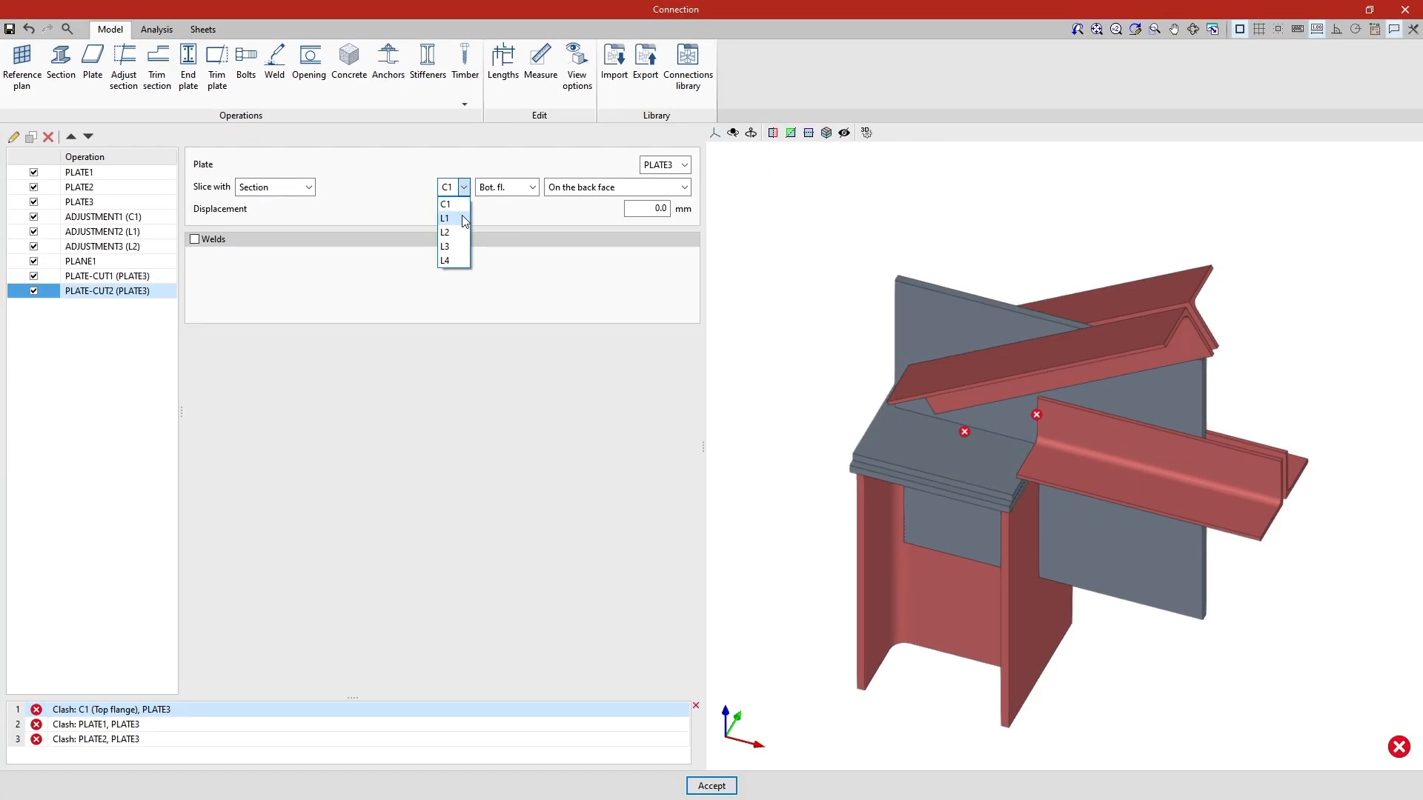
click(867, 453)
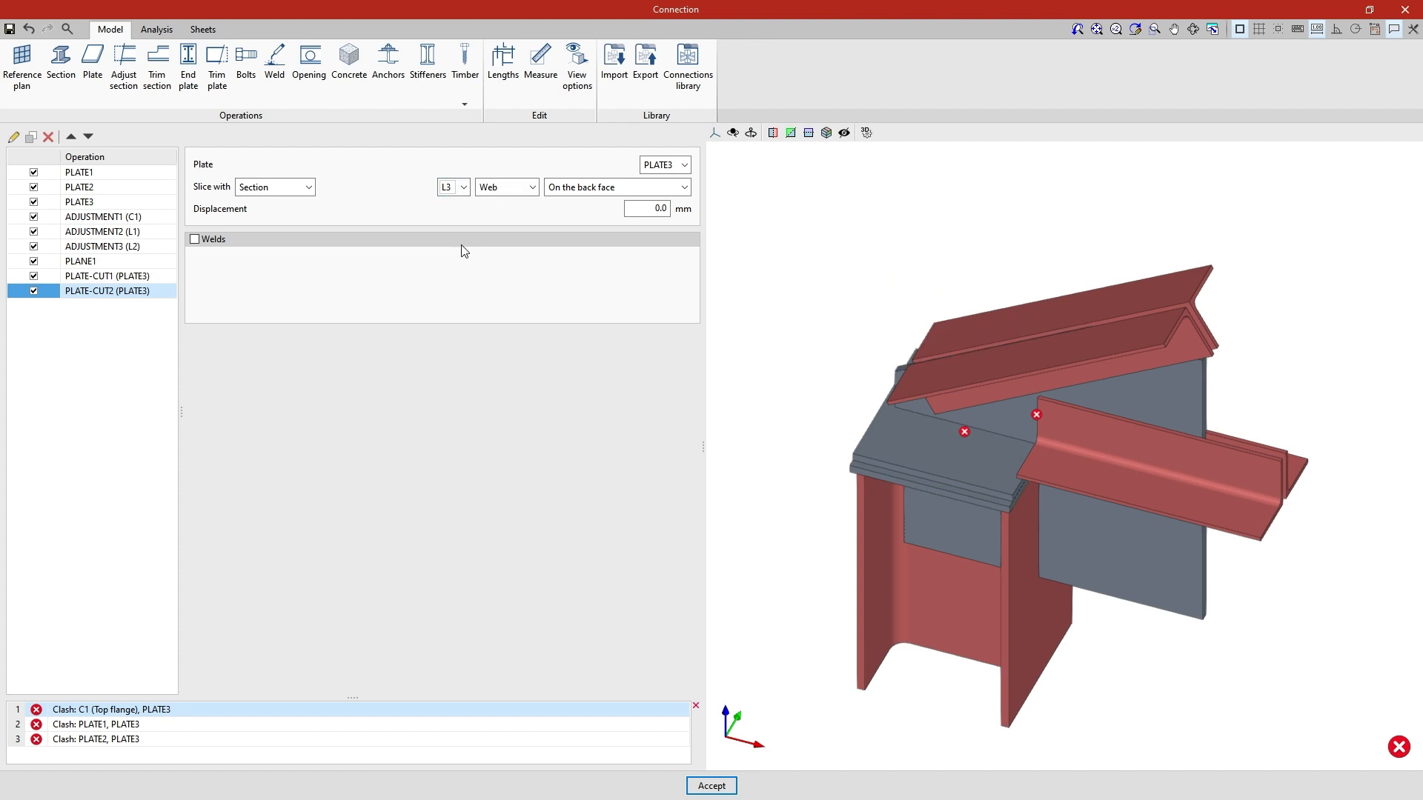
double_click(647, 208)
text(20)
key(Return)
Duplicate the second plate cut and make the copy slice PLATE3 with the plate PLATE2
right_drag(793, 326, 794, 279)
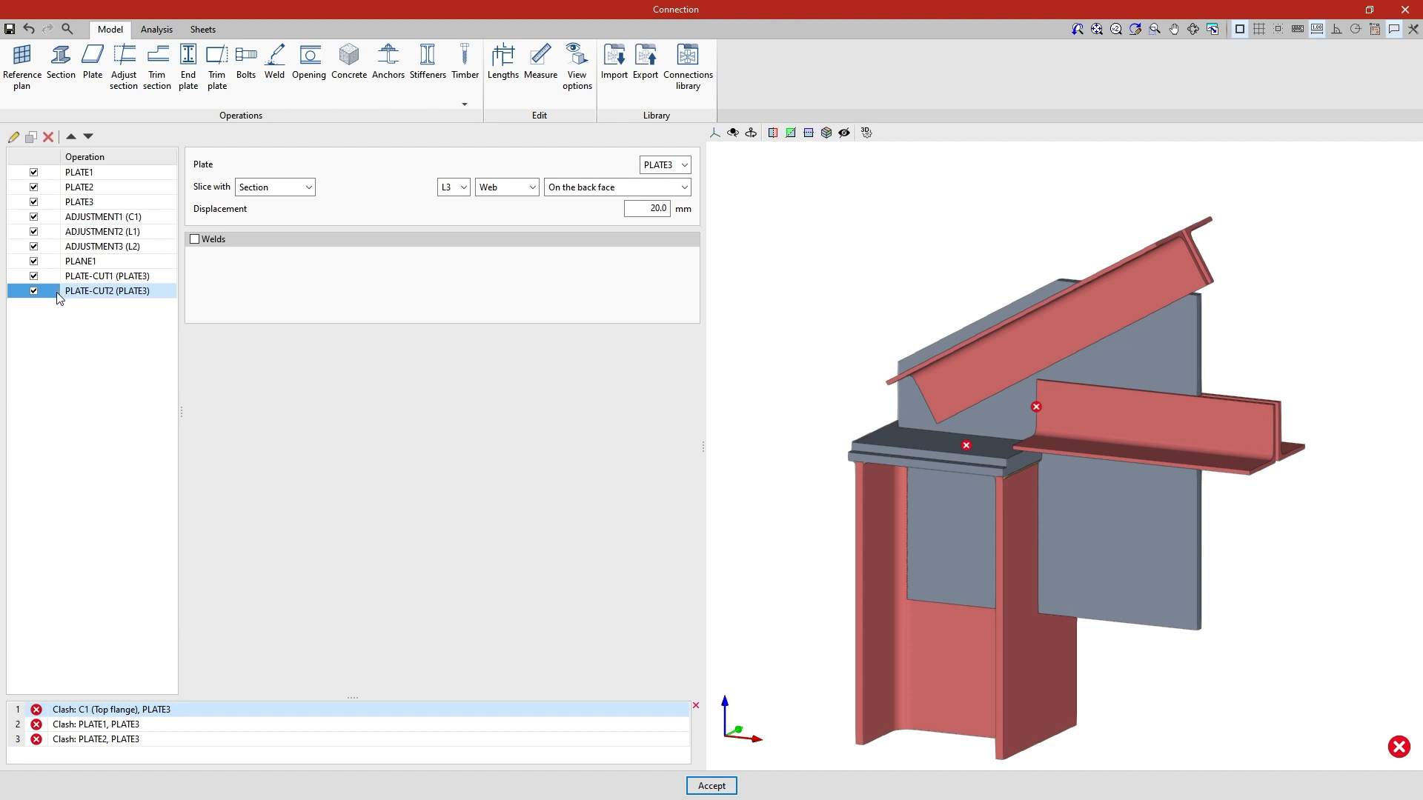
click(33, 141)
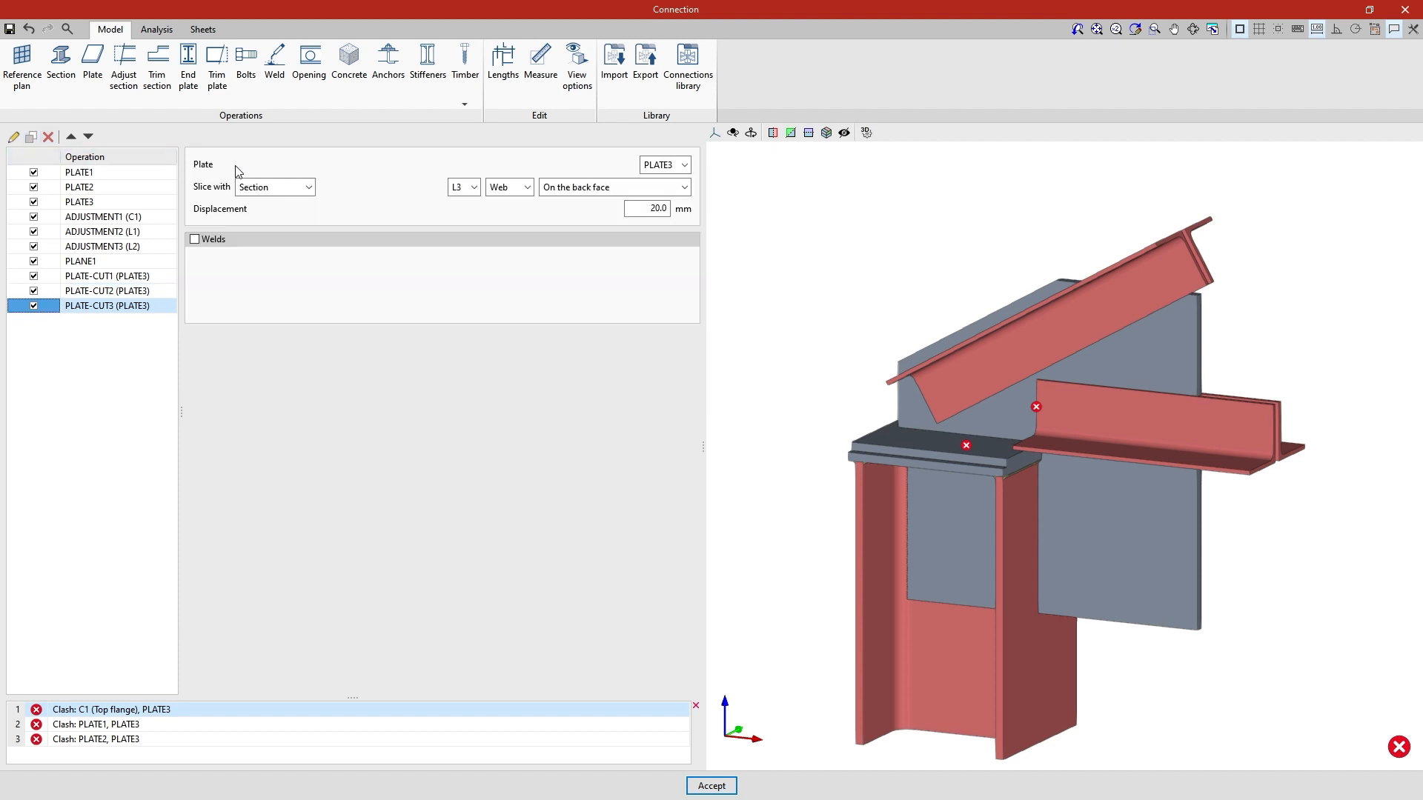
click(288, 187)
click(308, 218)
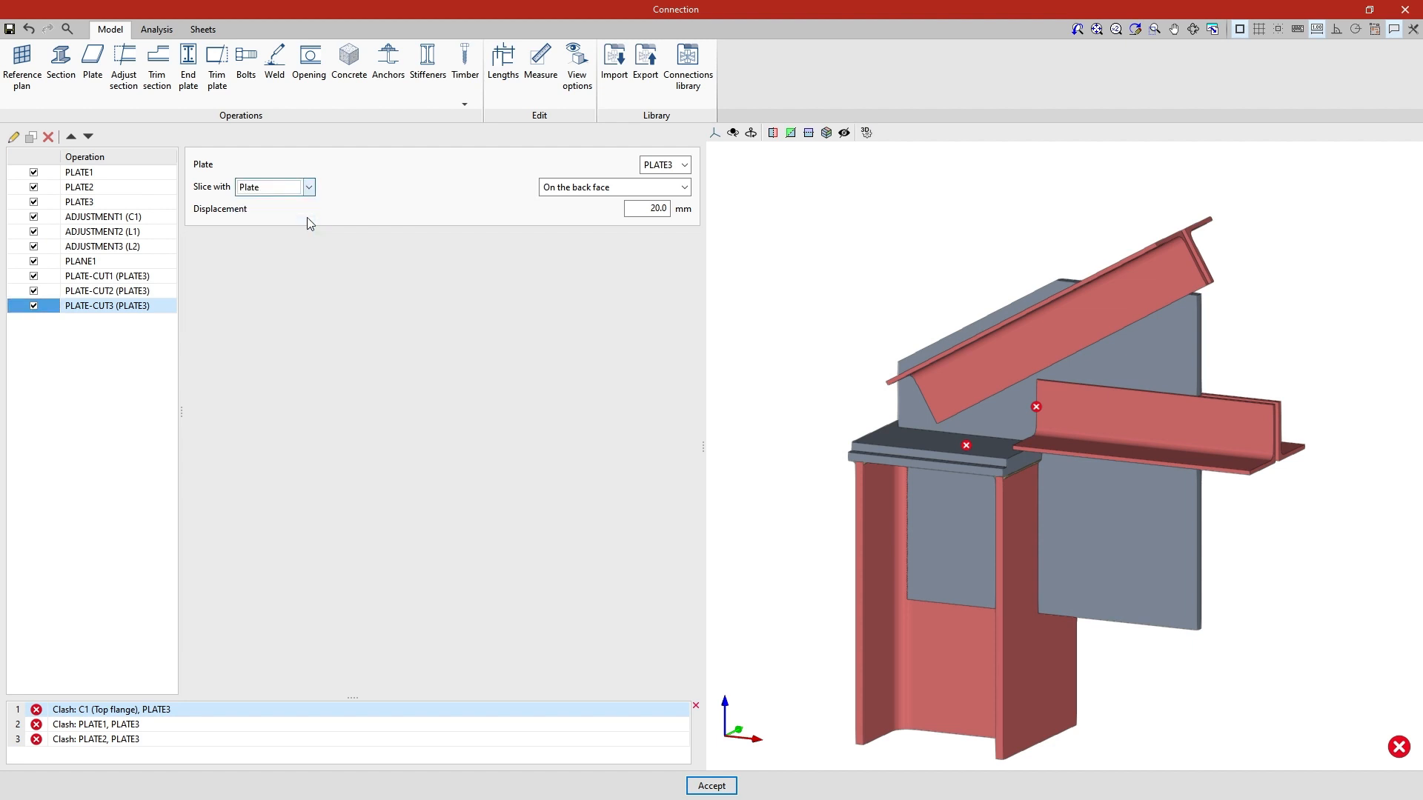
click(523, 191)
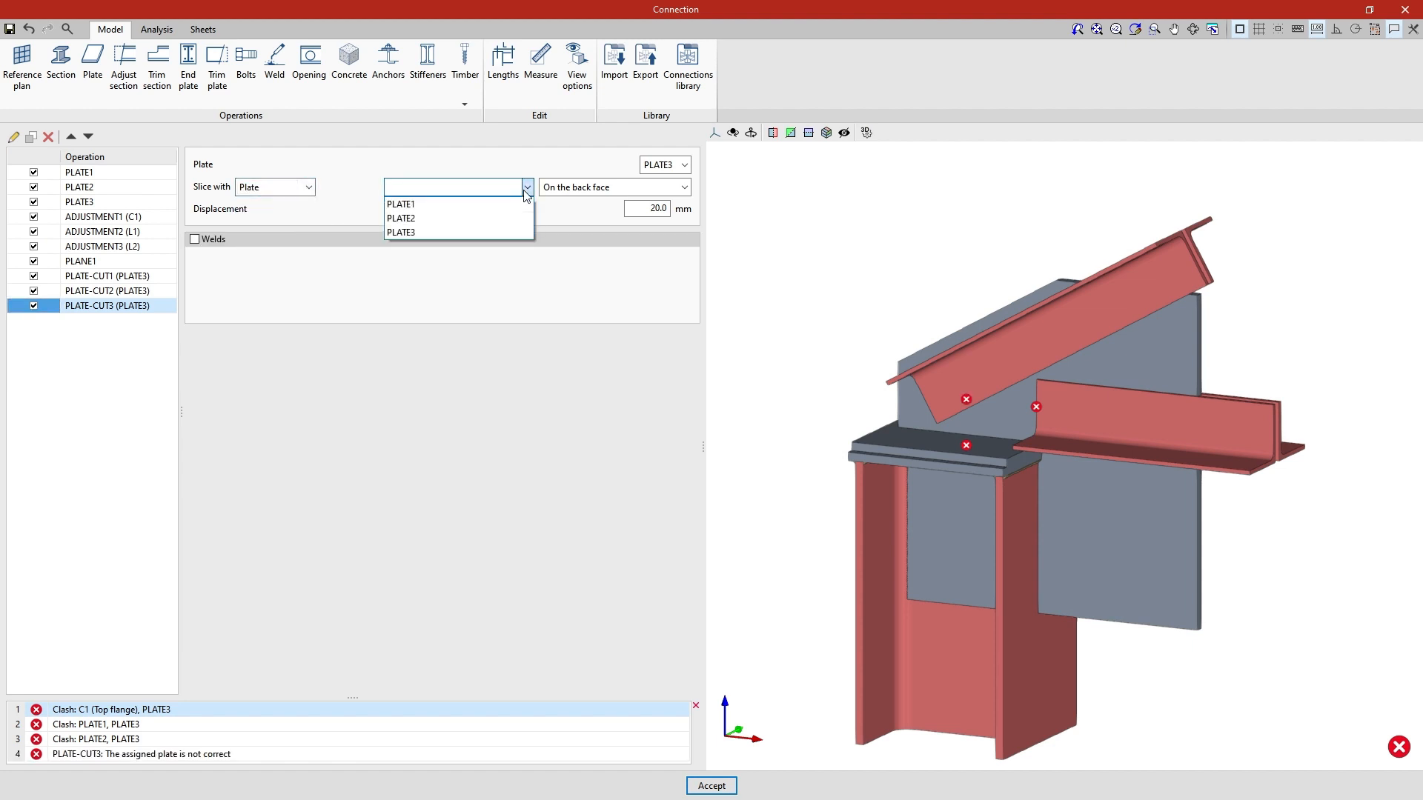
click(518, 216)
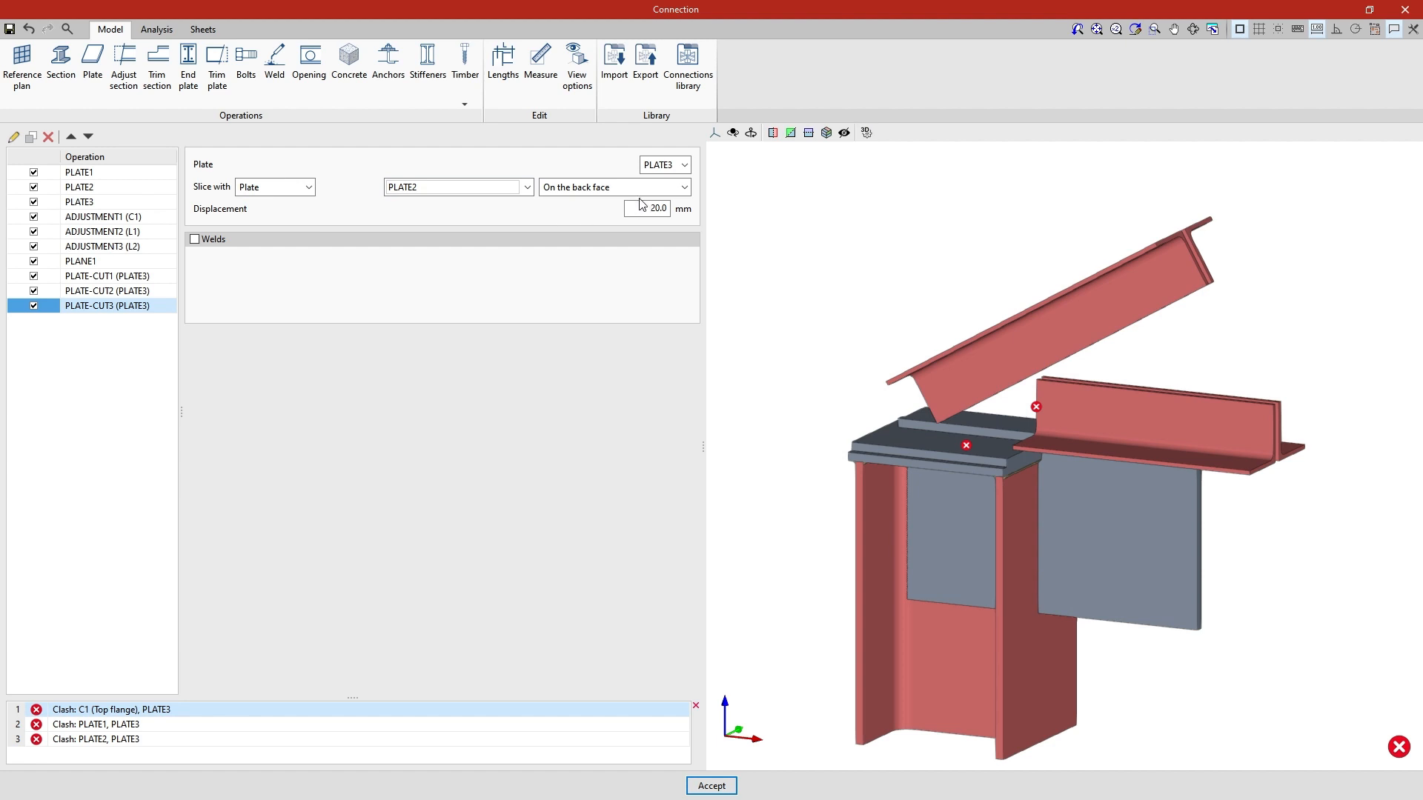
Set the third plate cut to the front face of PLATE2 with a displacement of 0 mm
click(684, 187)
click(679, 200)
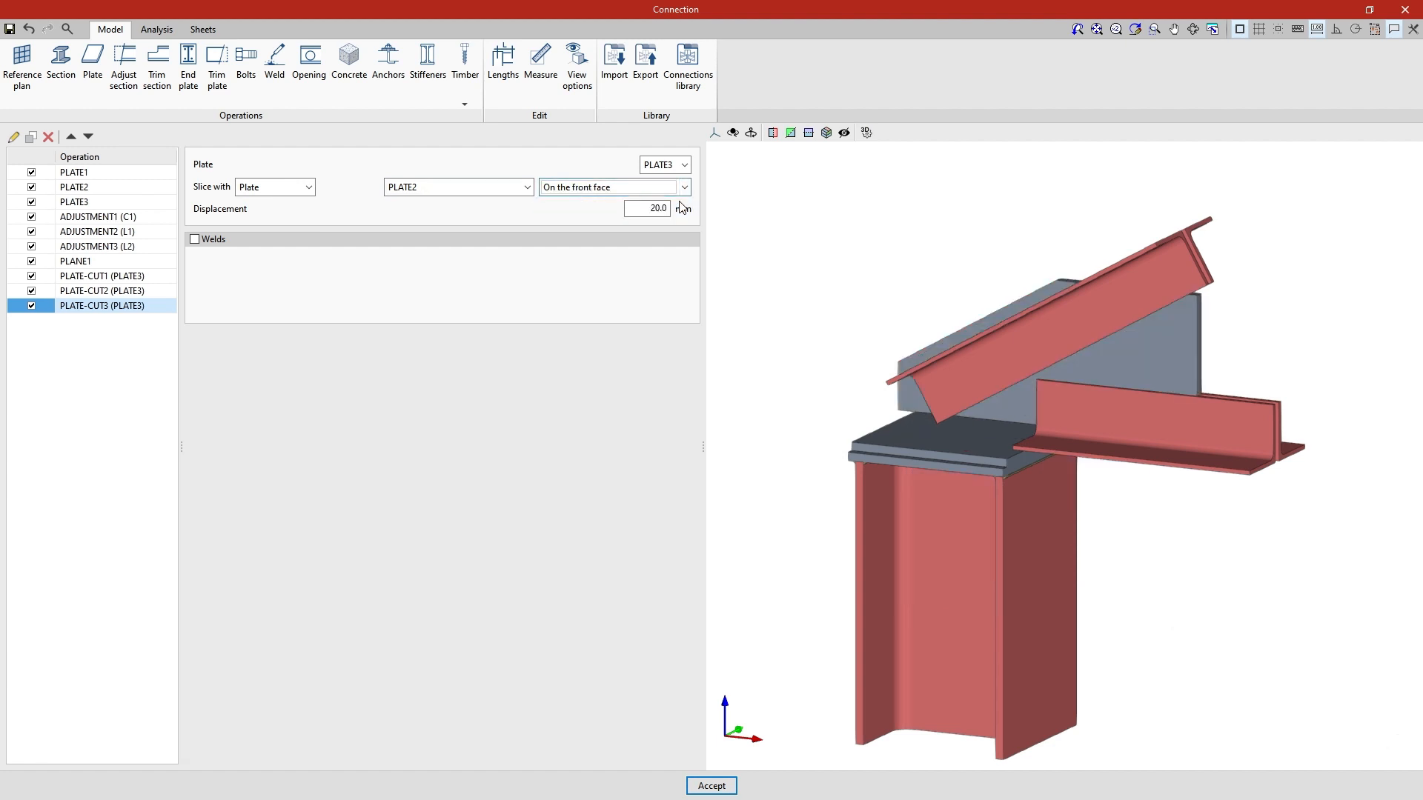
double_click(667, 207)
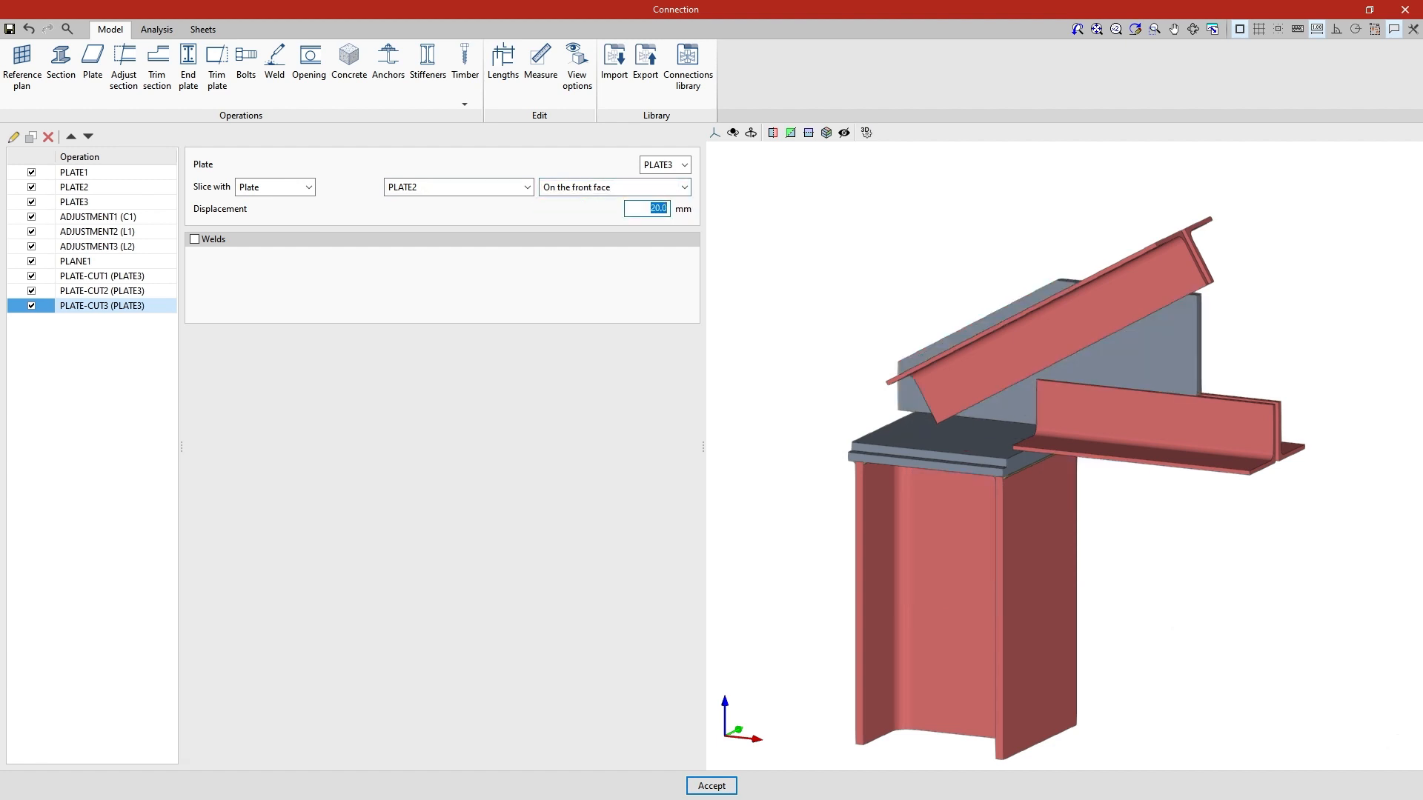
text(0)
key(Tab)
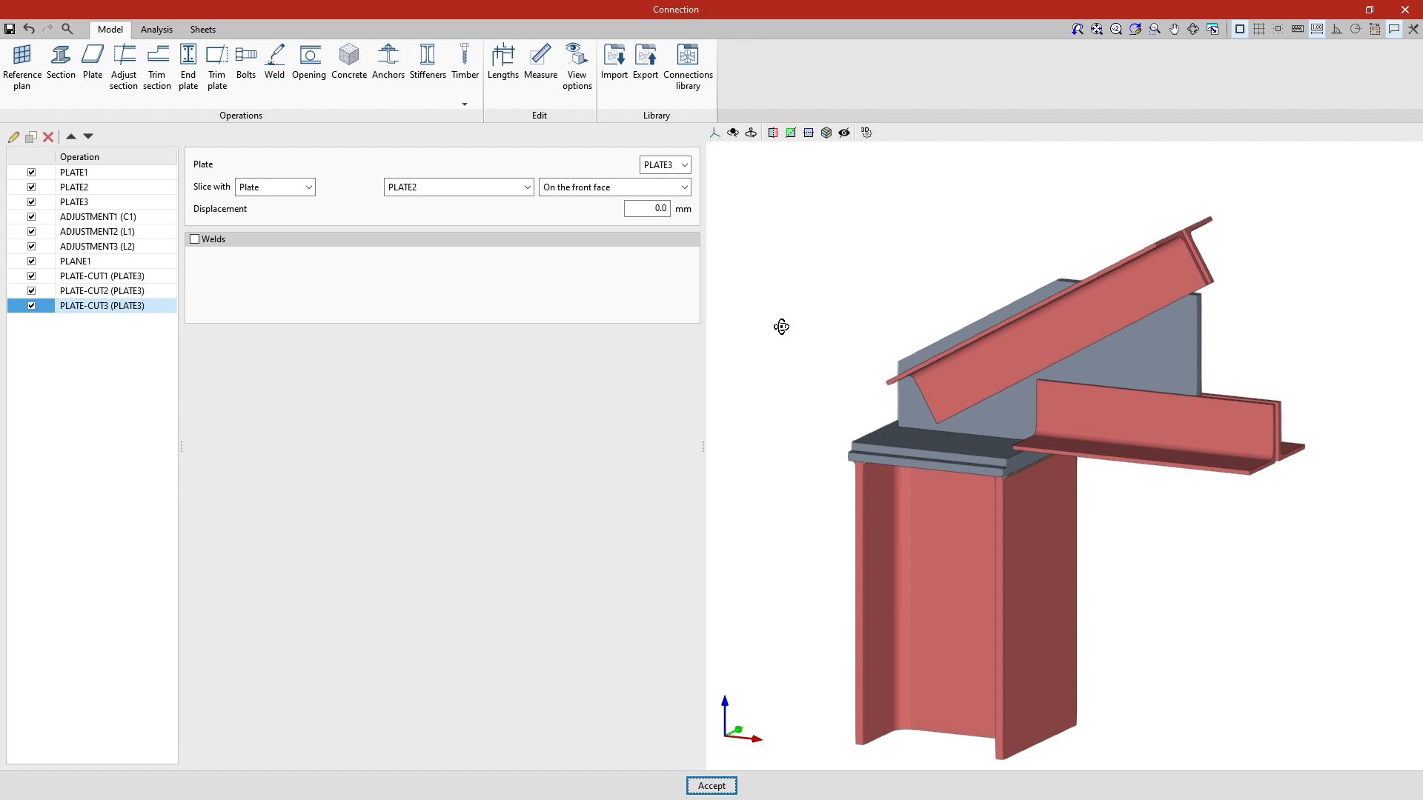
Duplicate the third plate cut and make the copy slice PLATE3 with the reference plane PLANE1, on the back face
right_drag(781, 324, 813, 331)
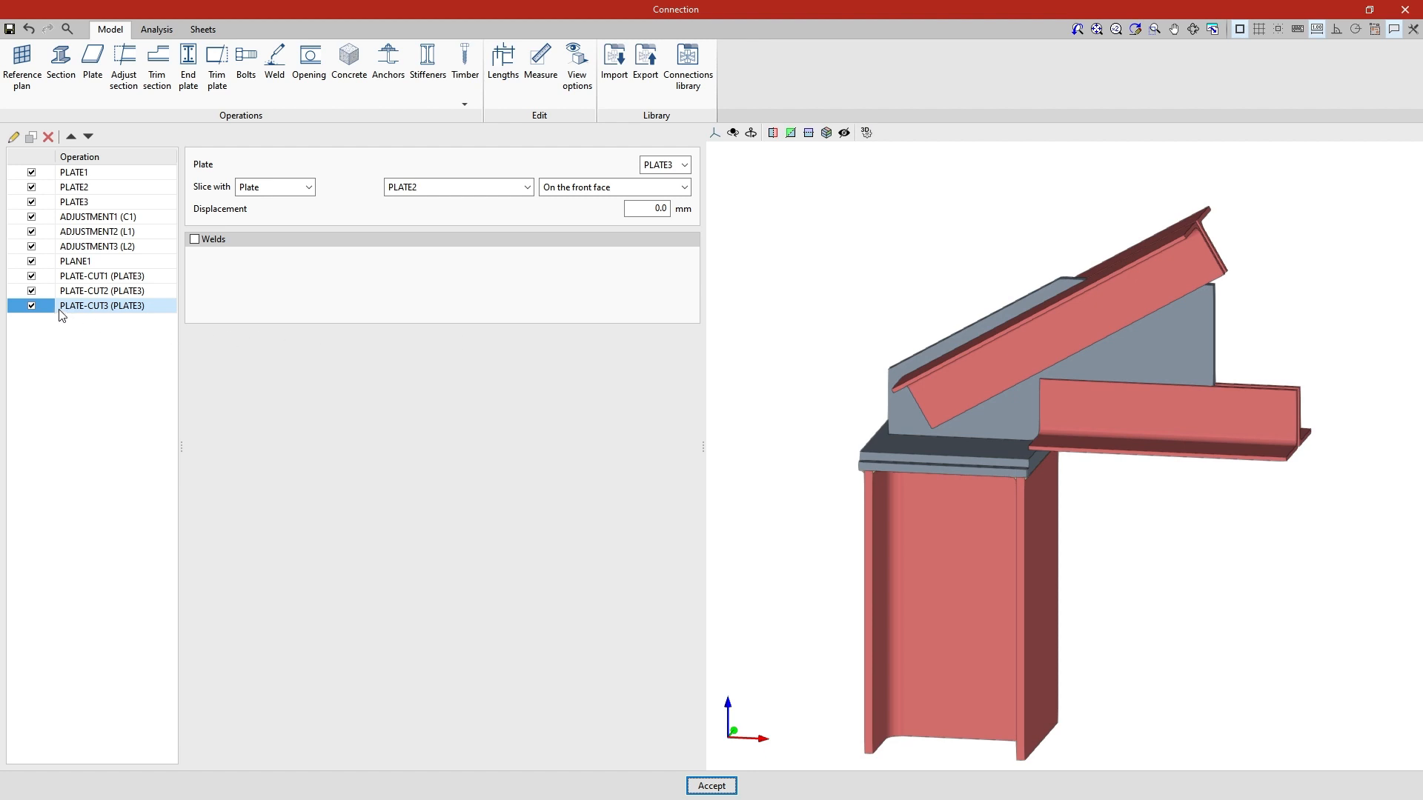
click(26, 143)
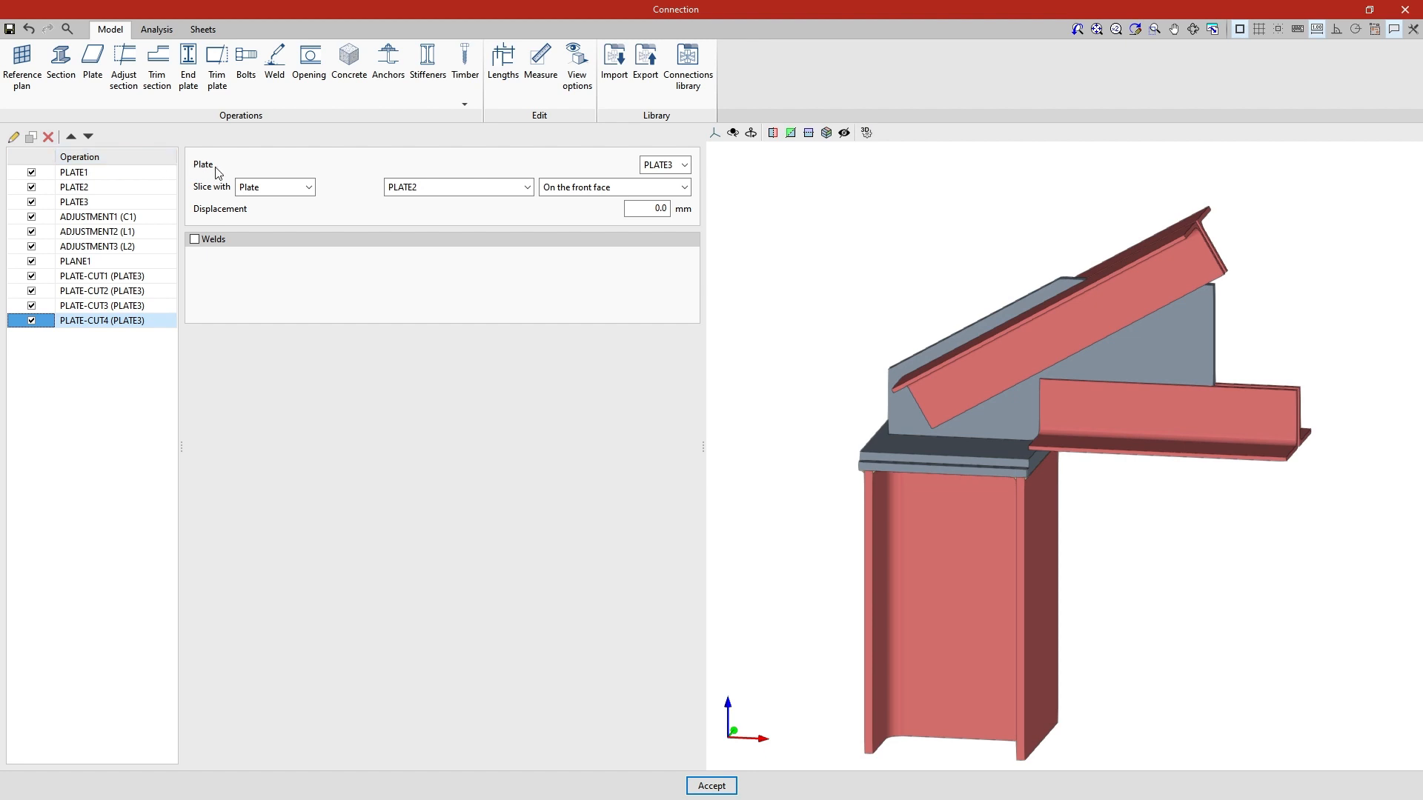
click(297, 188)
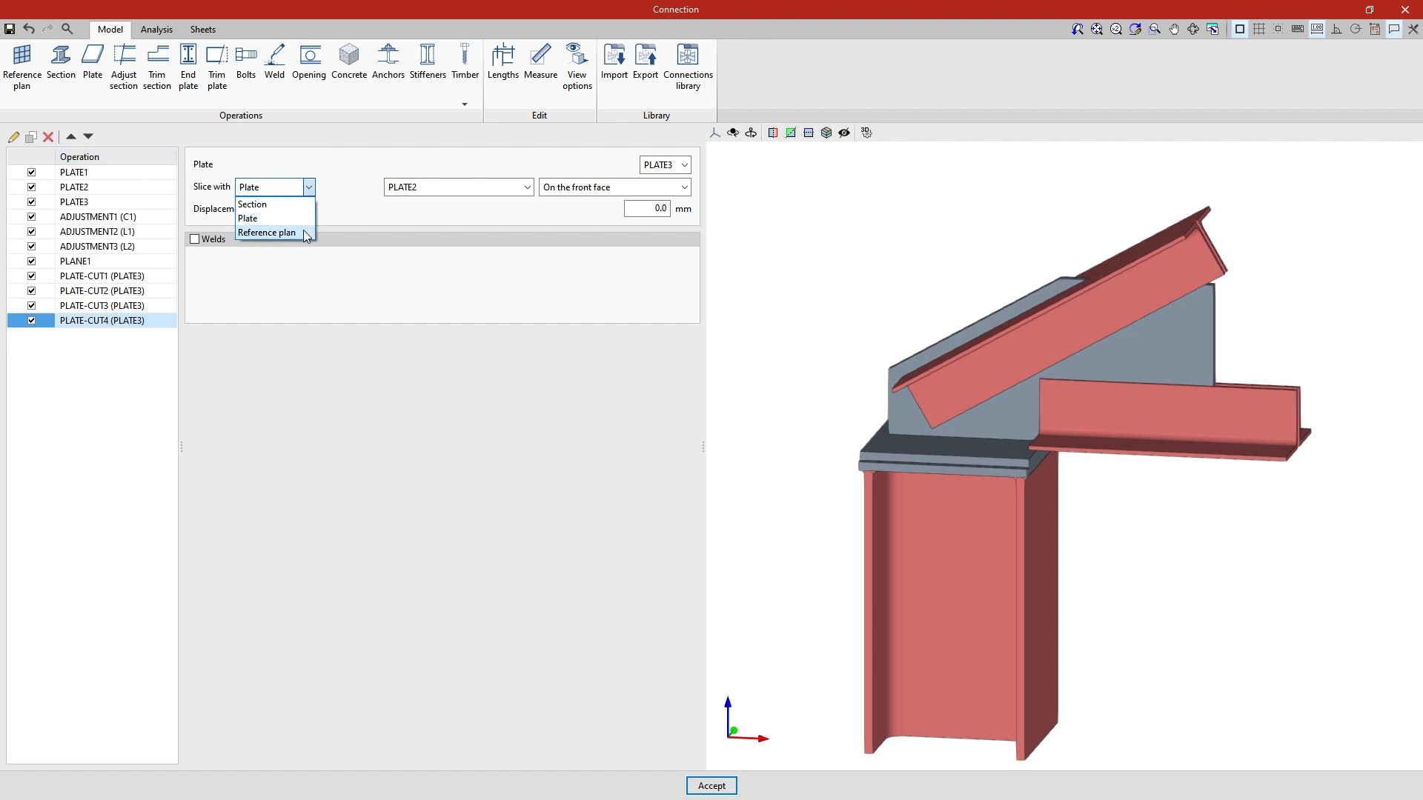
click(304, 231)
click(510, 187)
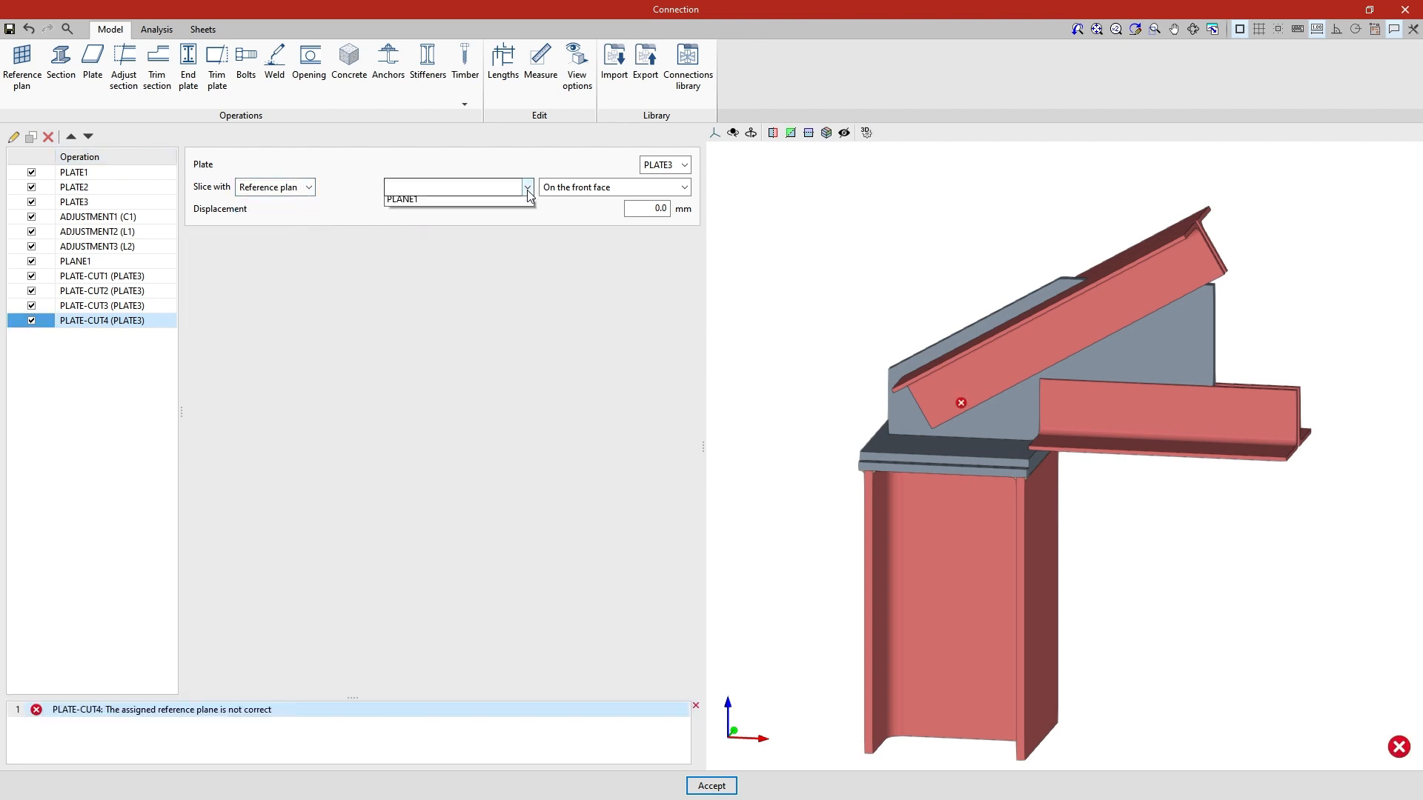
click(530, 203)
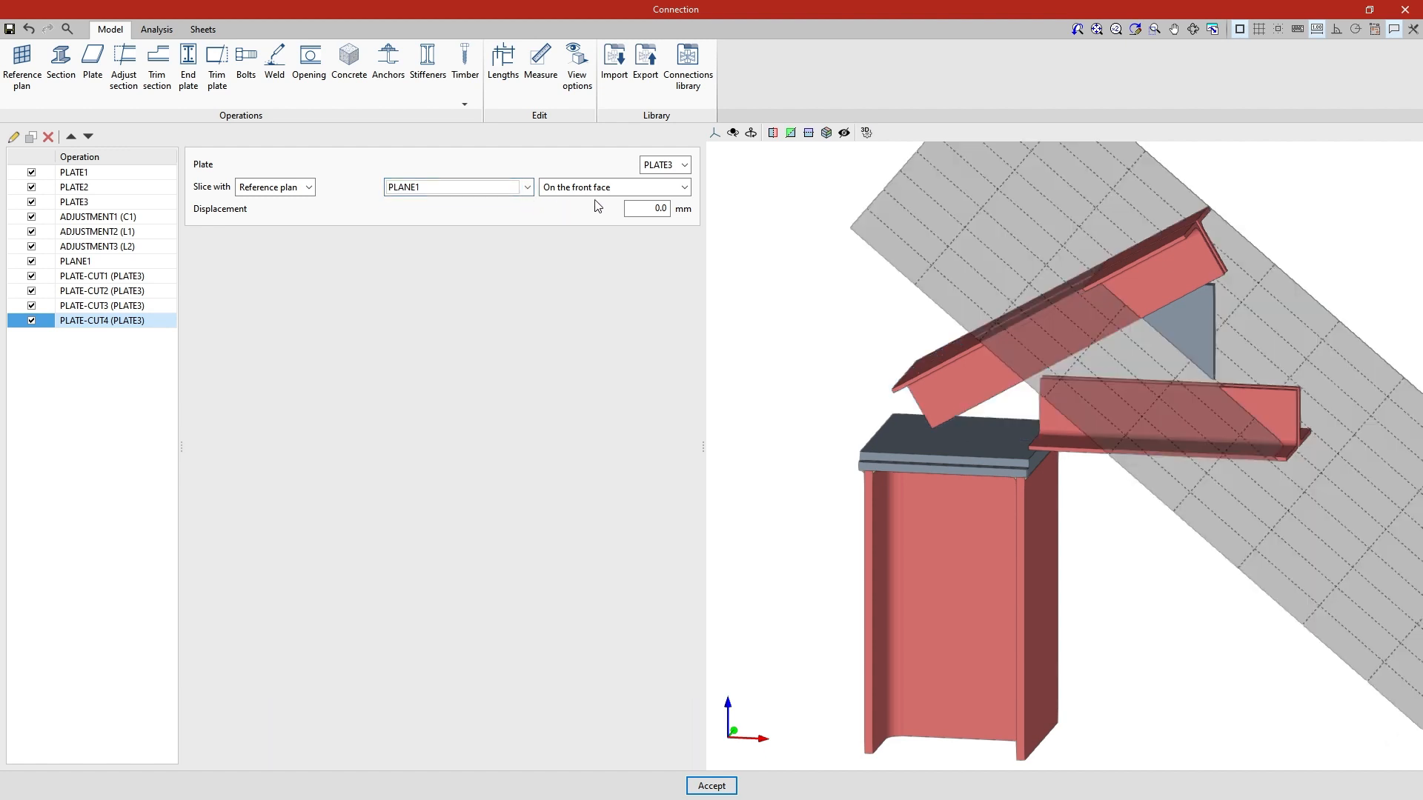
click(683, 188)
click(679, 218)
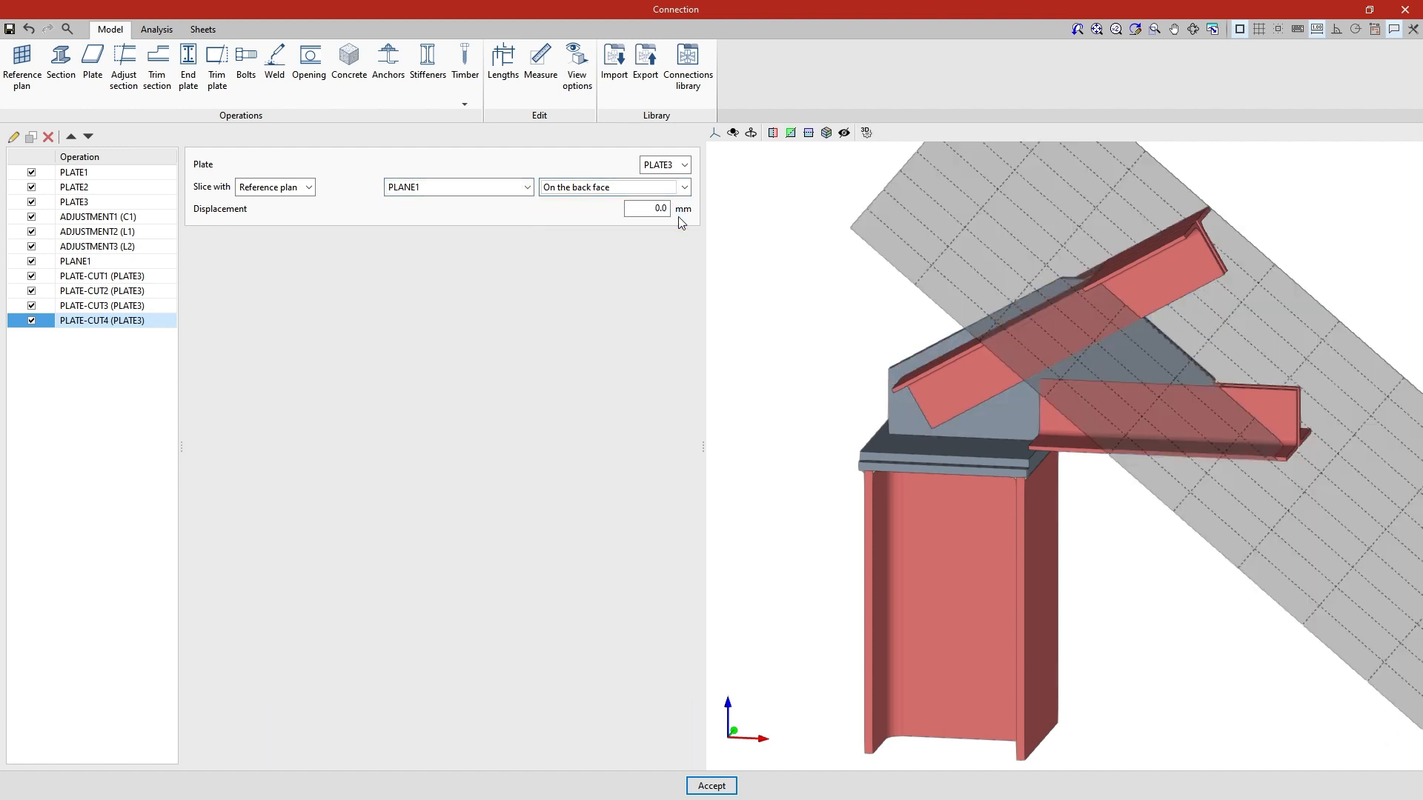
Activate the weld operation WELD1 and the bolt operations BOLTS1, BOLTS2 and BOLTS3 in the connection
click(714, 132)
click(750, 277)
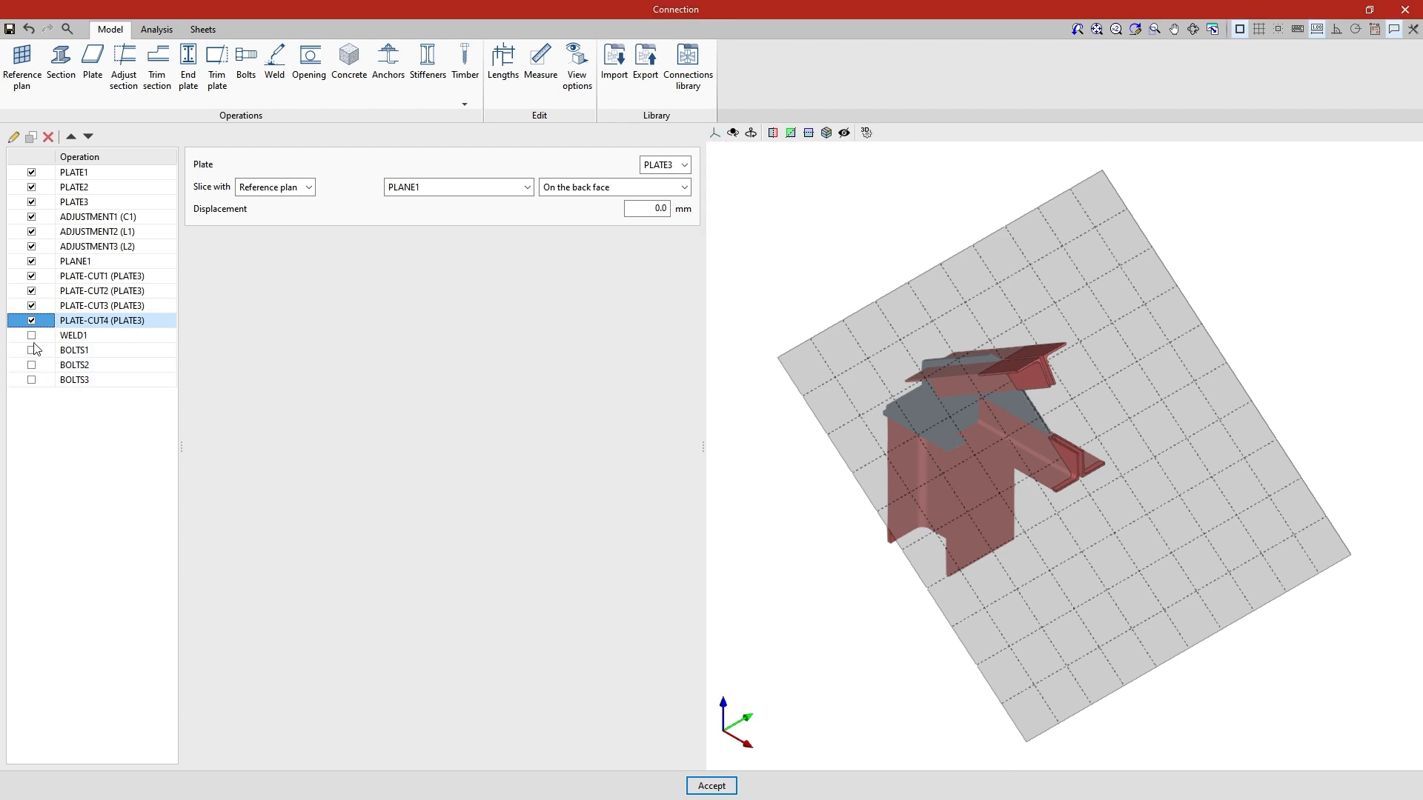
click(32, 335)
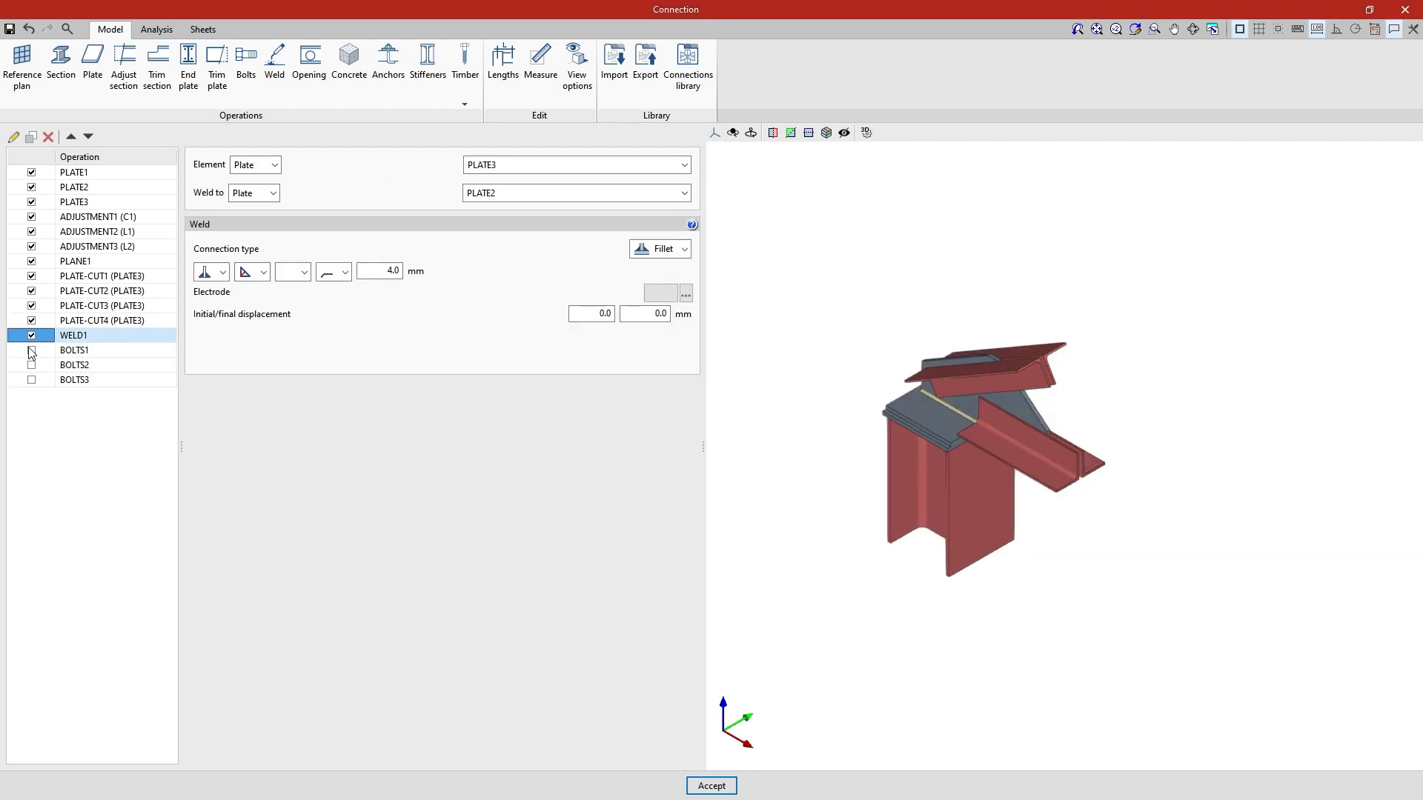
click(31, 350)
click(31, 366)
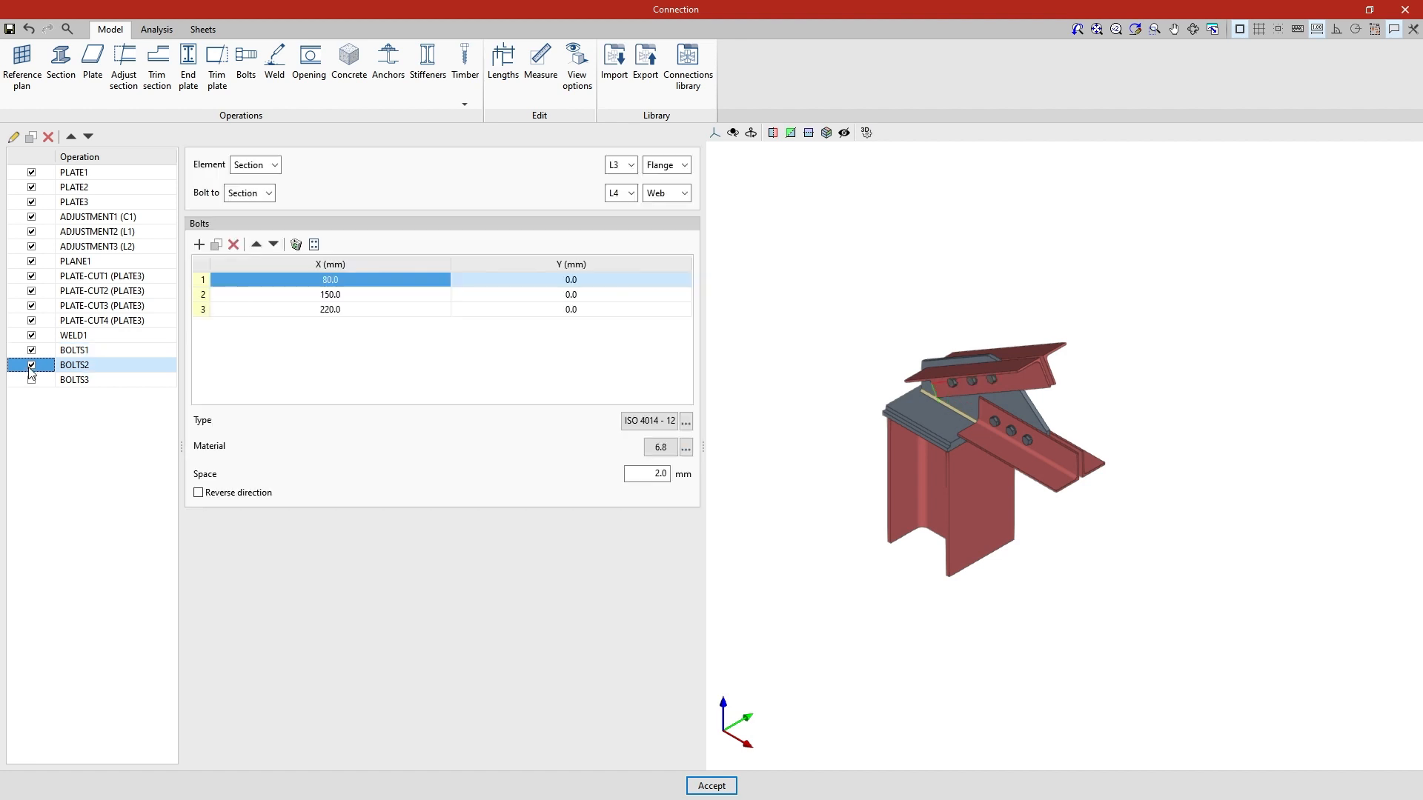
click(31, 381)
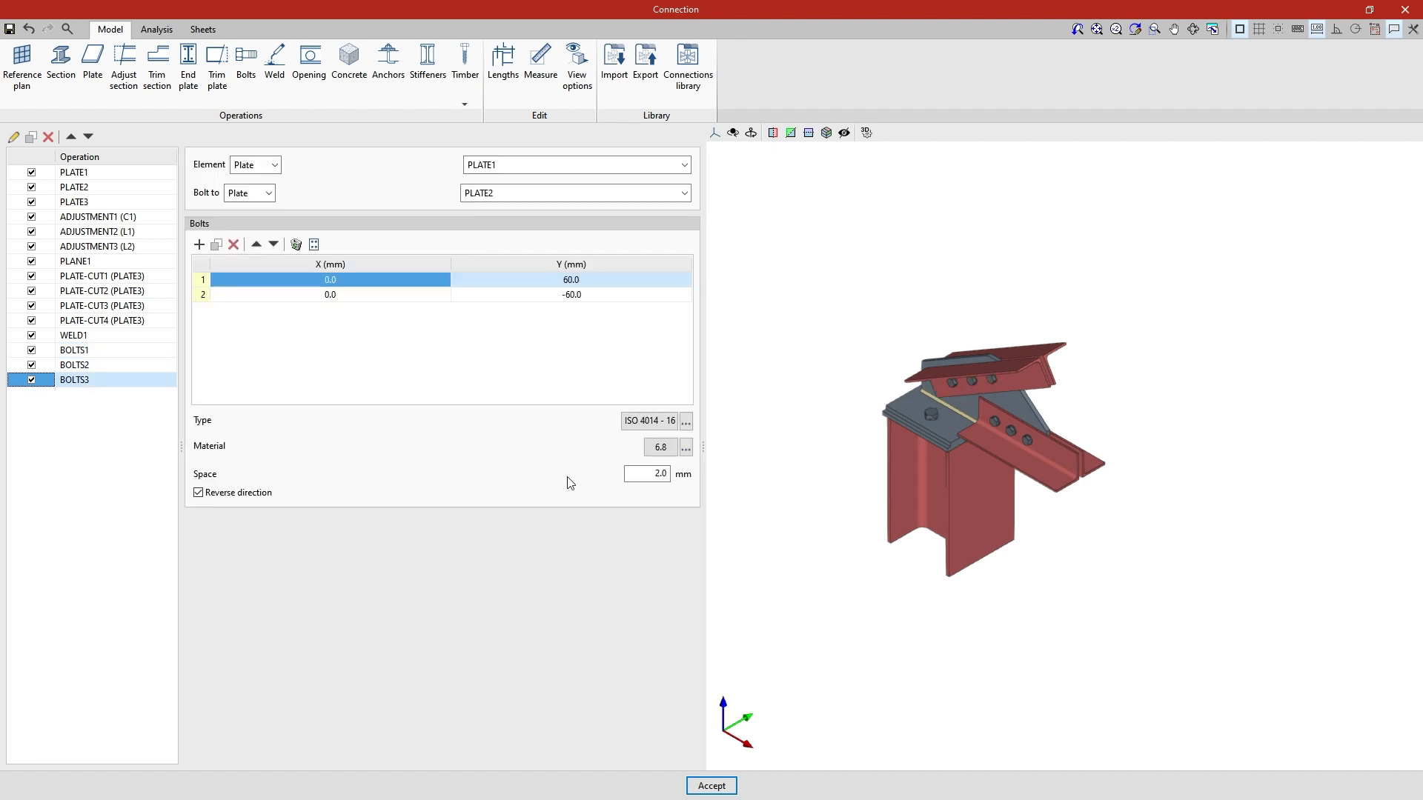
middle_drag(794, 532, 1253, 479)
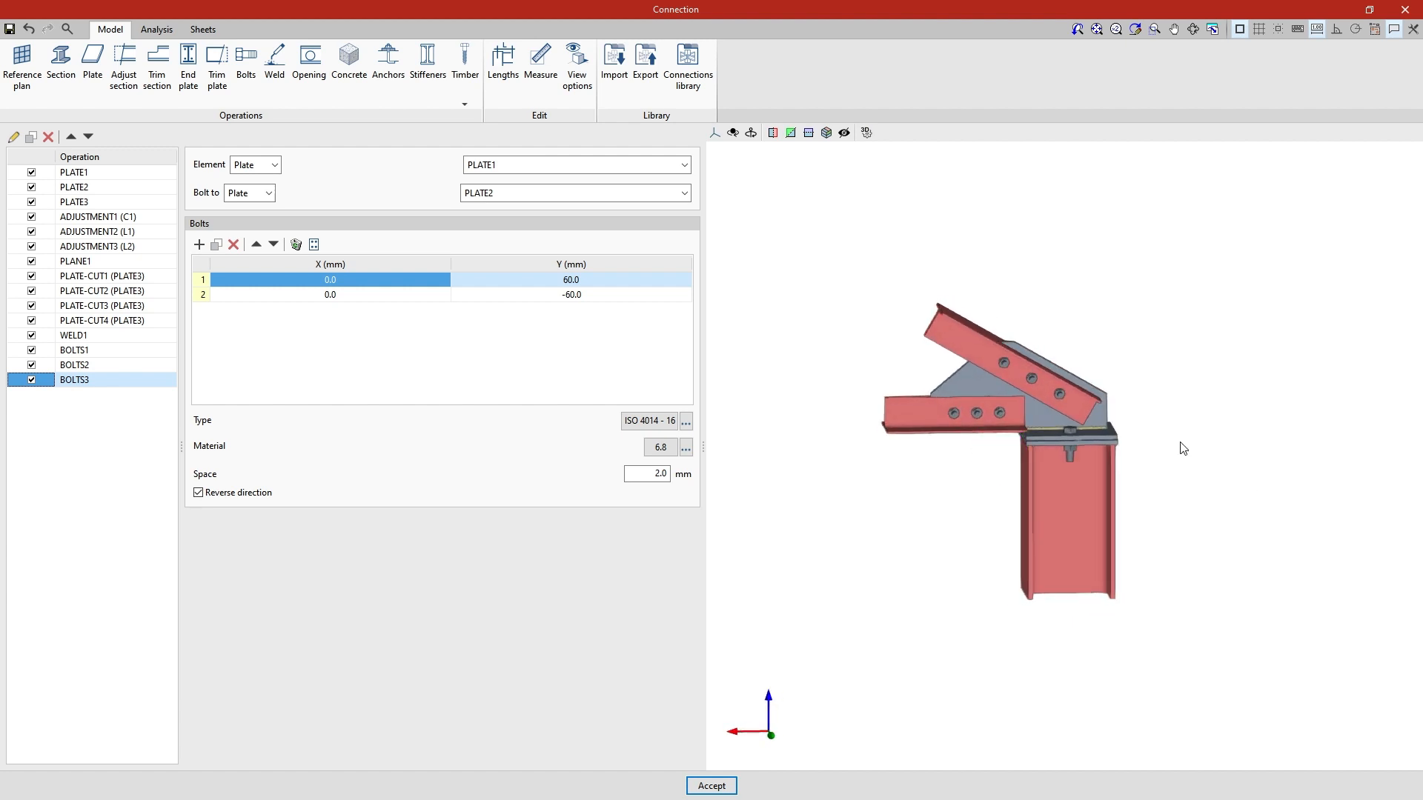
scroll(1181, 445, up, 3)
middle_drag(1181, 445, 1165, 442)
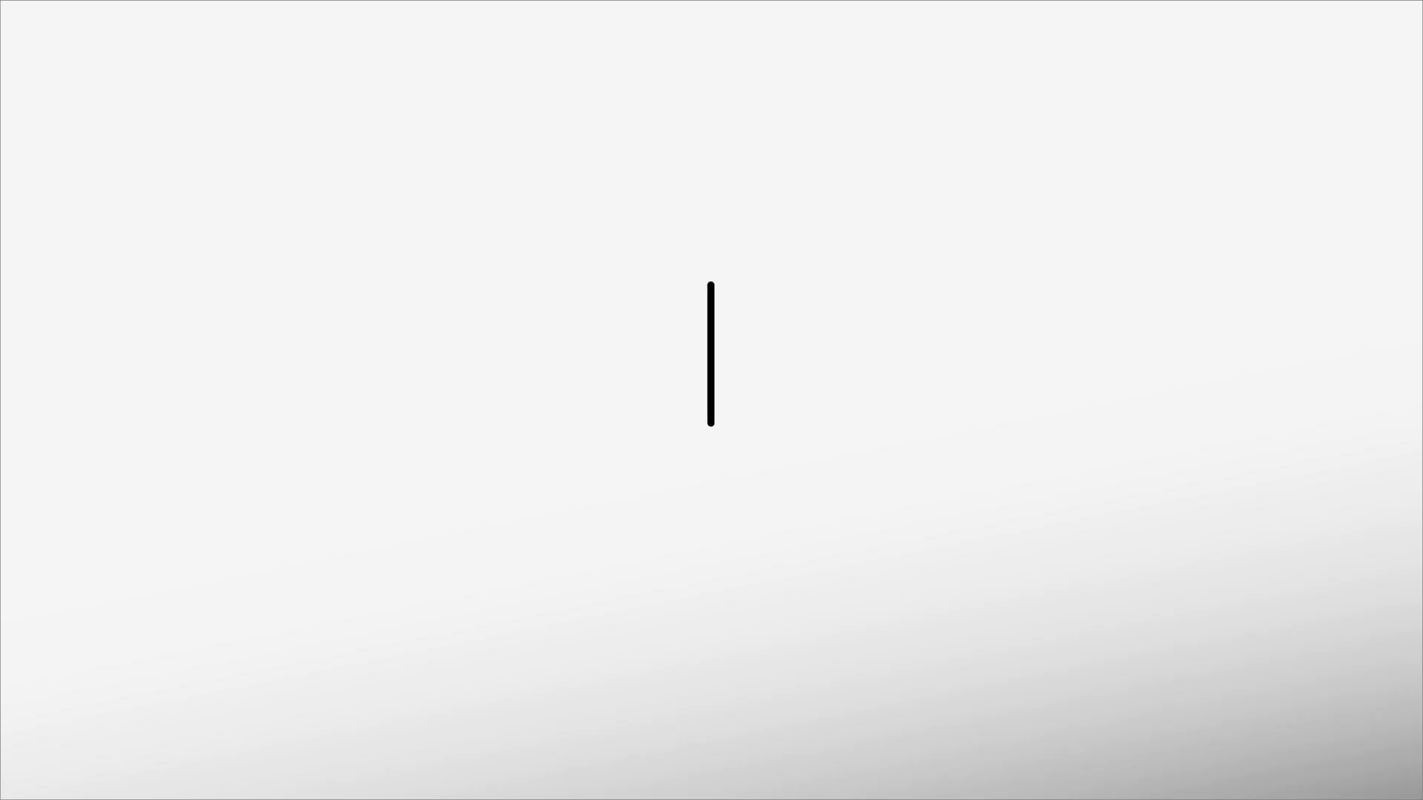